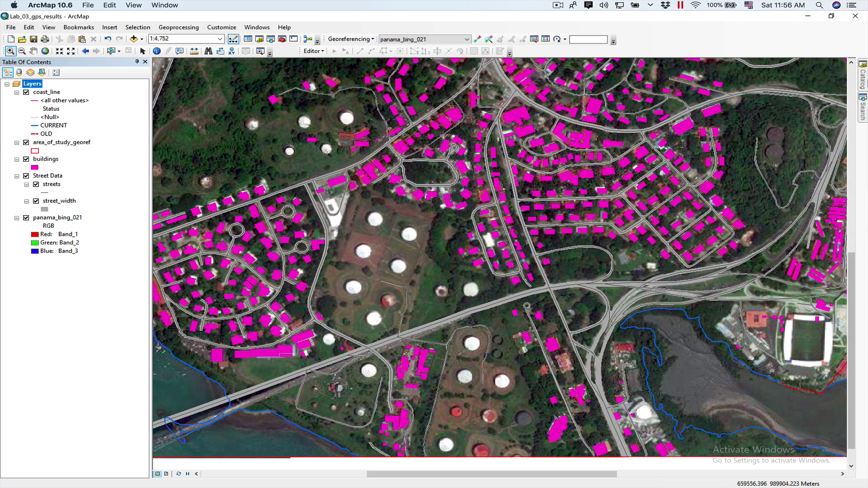
Begin a new polygon feature class named tanks in the Lab_03_gps_results.gdb geodatabase inside the results folder.
{"action": "left_click", "coordinate": [863, 77]}
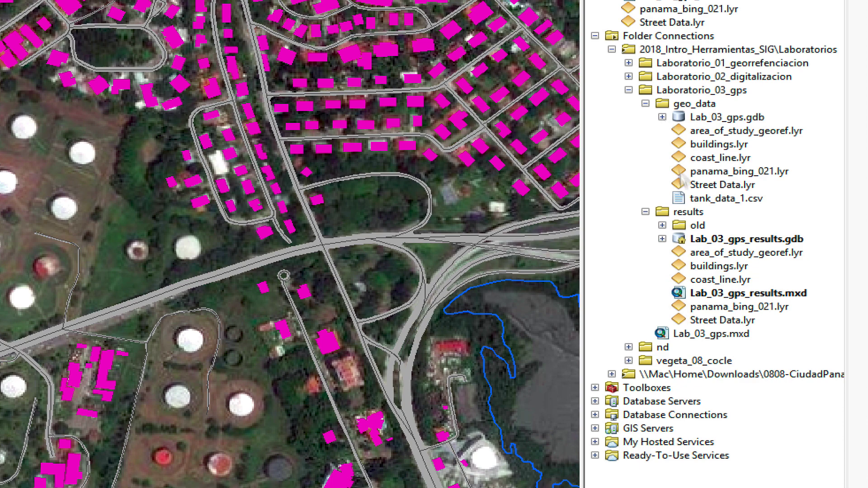
{"action": "left_click", "coordinate": [662, 239]}
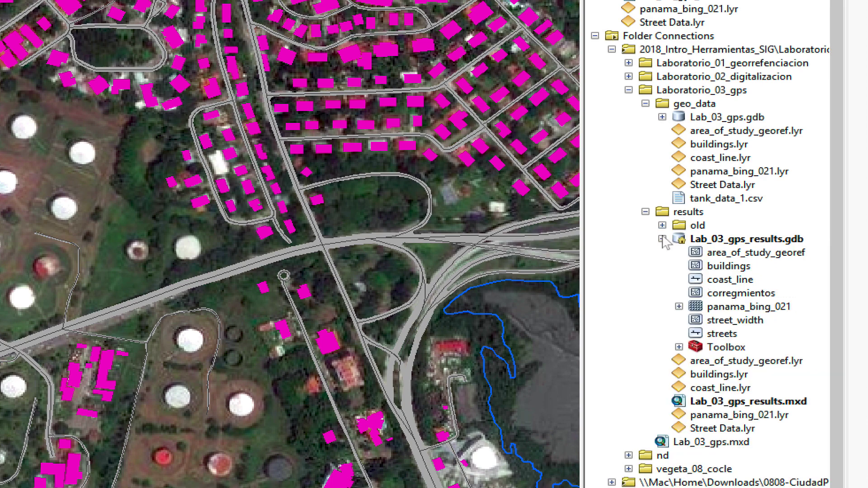
{"action": "left_click", "coordinate": [729, 240]}
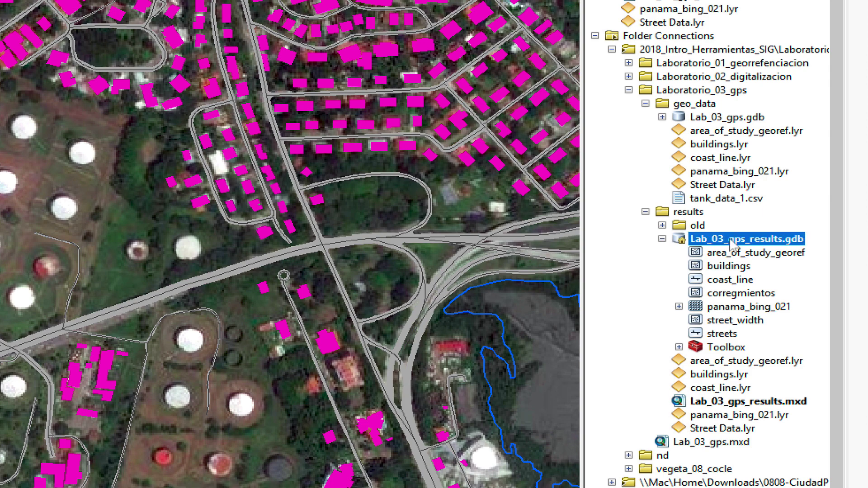
{"action": "right_click", "coordinate": [731, 241]}
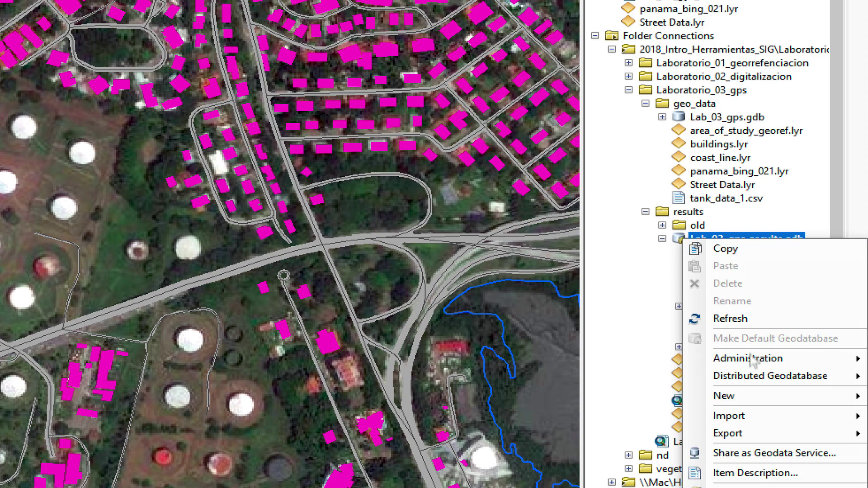
{"action": "mouse_move", "coordinate": [750, 395]}
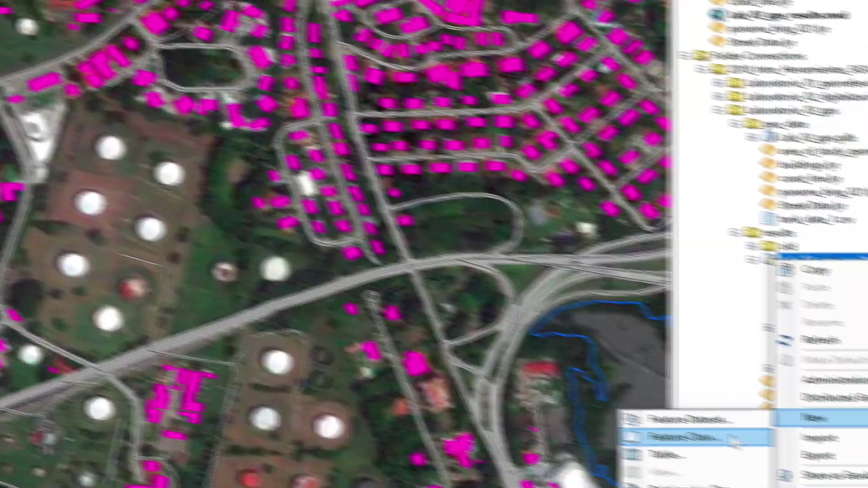
{"action": "left_click", "coordinate": [644, 418]}
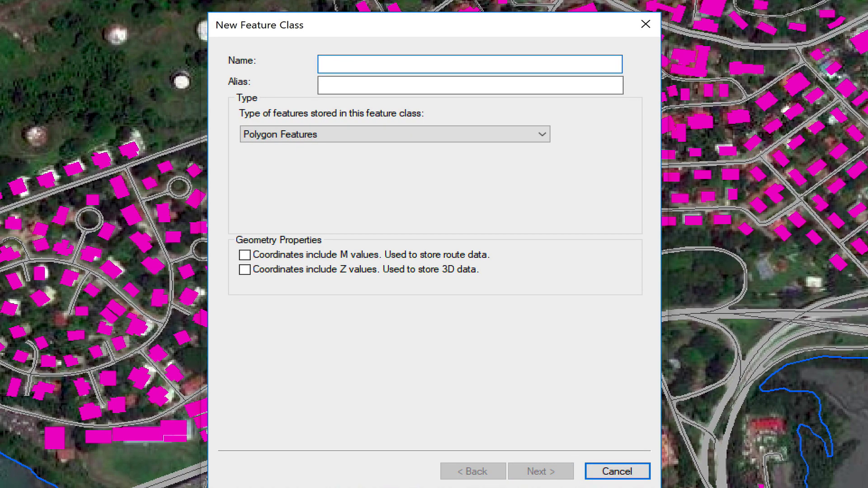
{"action": "type", "text": "ts"}
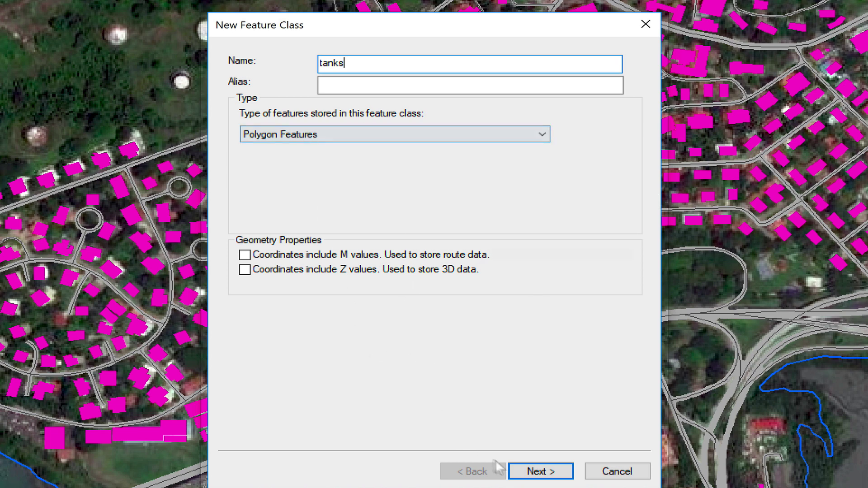
{"action": "left_click", "coordinate": [543, 471]}
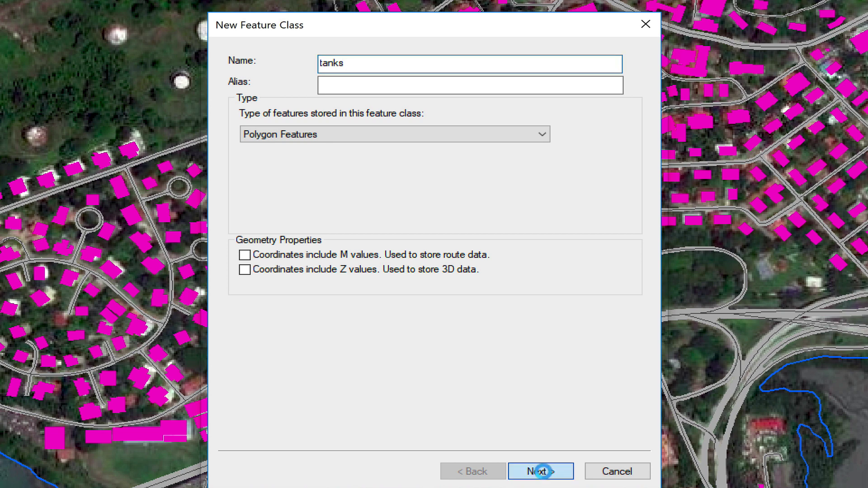
Assign the WGS 1984 UTM Zone 17N coordinate system, keeping the default XY tolerance and storage configuration.
{"action": "left_click", "coordinate": [459, 279]}
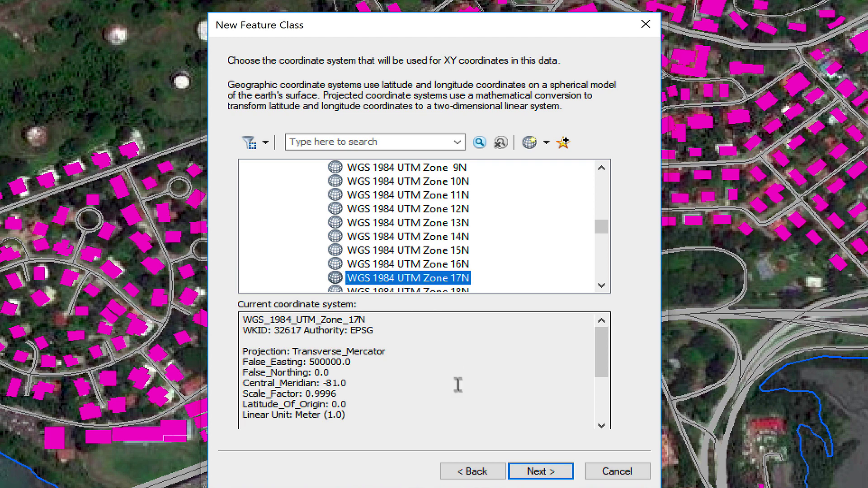
{"action": "left_click", "coordinate": [540, 471]}
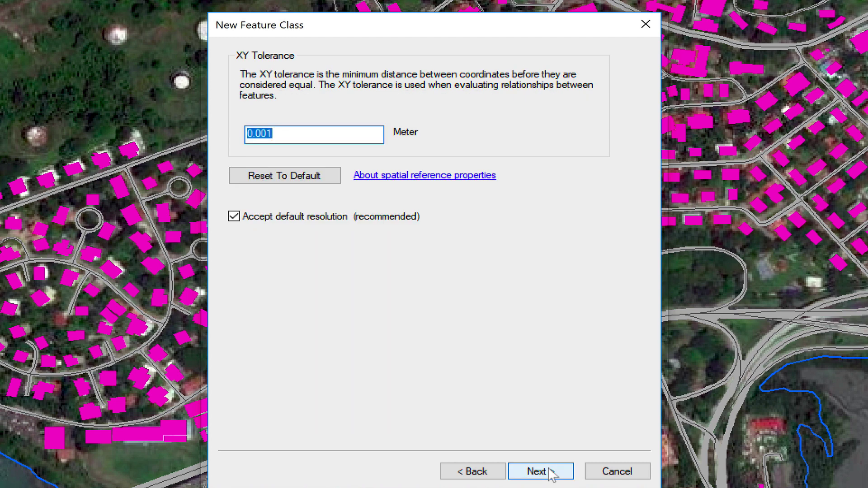
{"action": "left_click", "coordinate": [540, 471]}
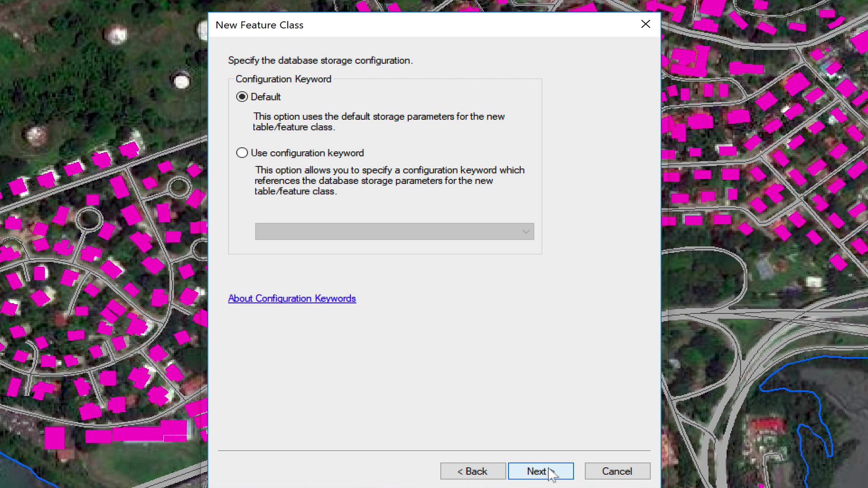
{"action": "left_click", "coordinate": [541, 471]}
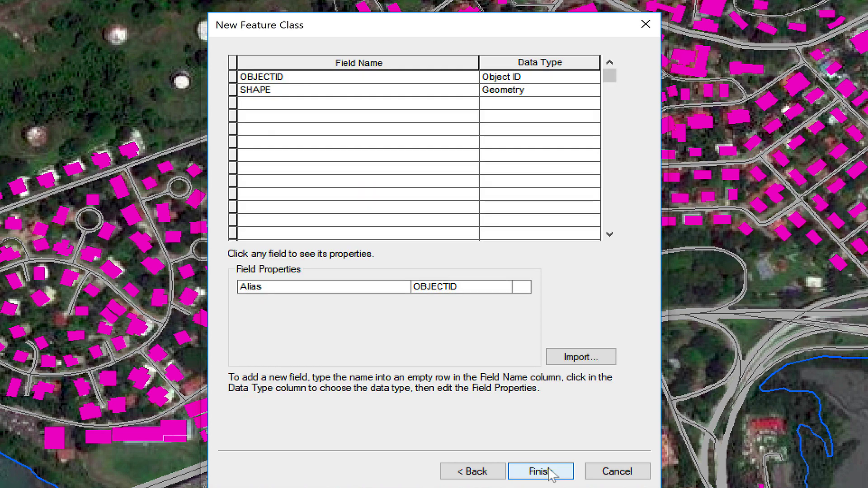
Add a field named Material with the Text data type to the new feature class.
{"action": "left_click", "coordinate": [289, 106]}
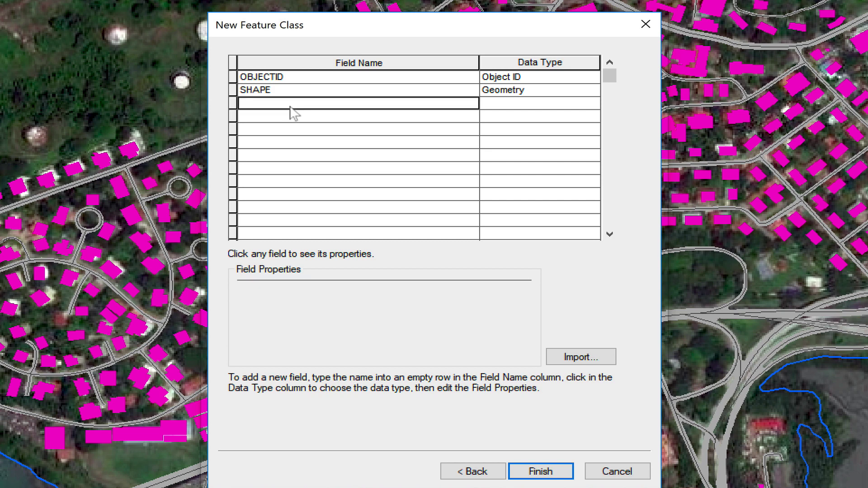
{"action": "type", "text": "Mate"}
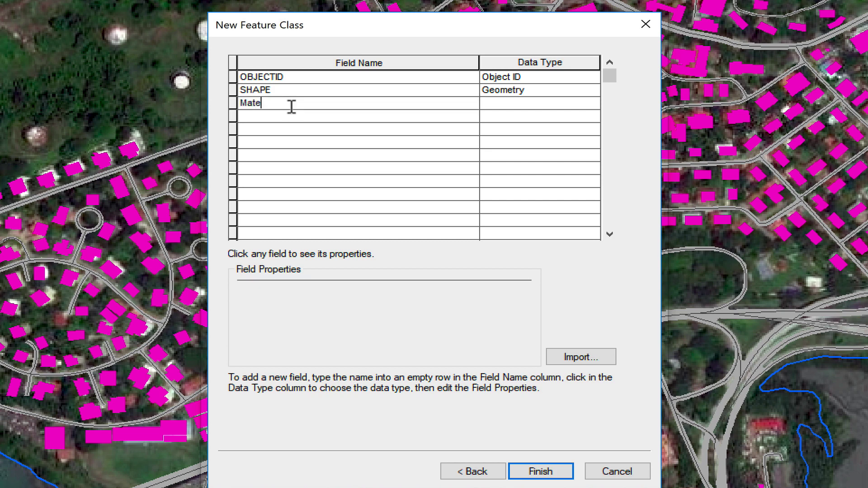
{"action": "left_click", "coordinate": [507, 104]}
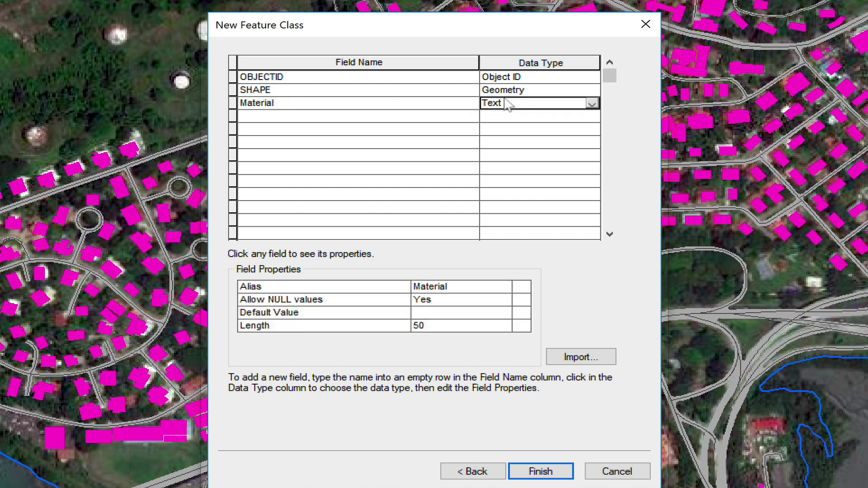
{"action": "left_click", "coordinate": [507, 104]}
{"action": "left_click", "coordinate": [505, 166]}
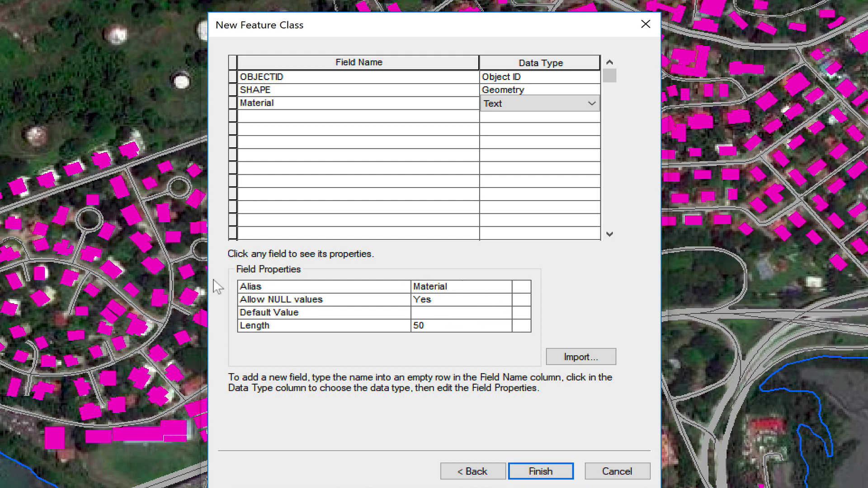
Add a field named Content with the Text data type below the Material field.
{"action": "left_click", "coordinate": [307, 117]}
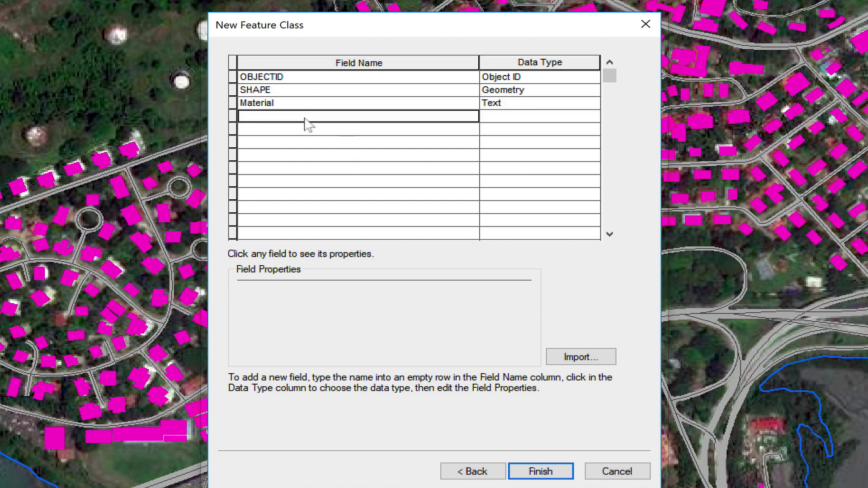
{"action": "type", "text": "Con"}
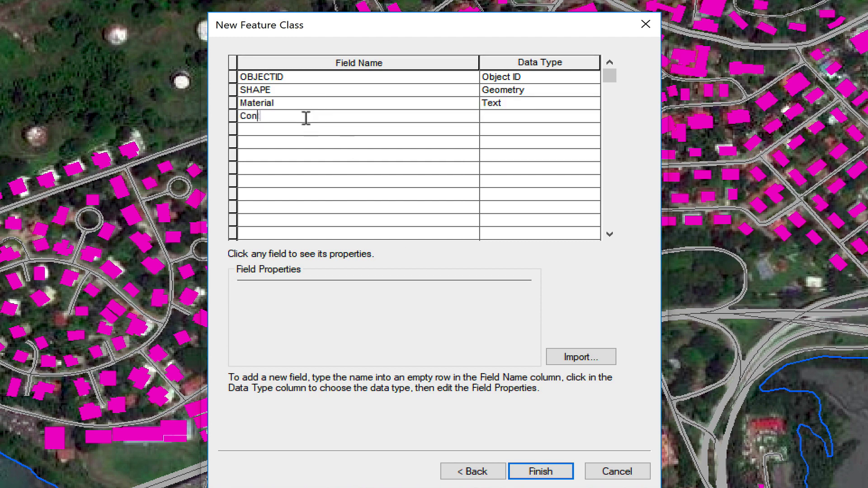
{"action": "type", "text": "tente"}
{"action": "left_click", "coordinate": [514, 121]}
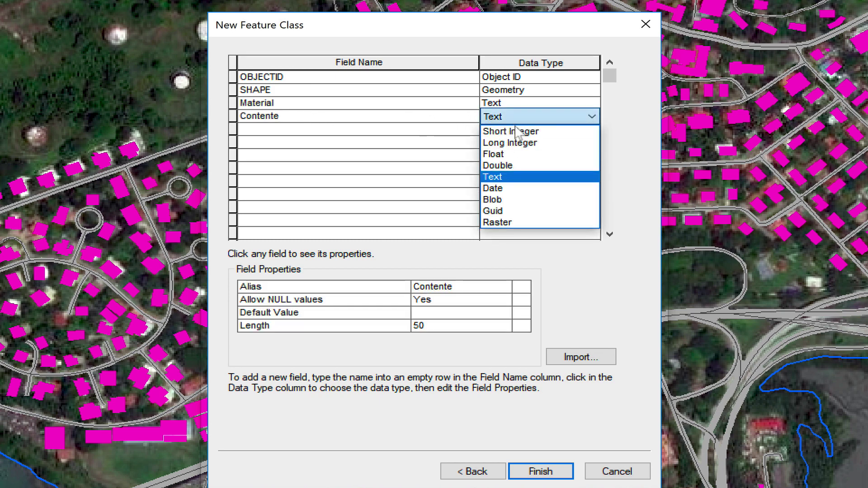
{"action": "left_click", "coordinate": [515, 177]}
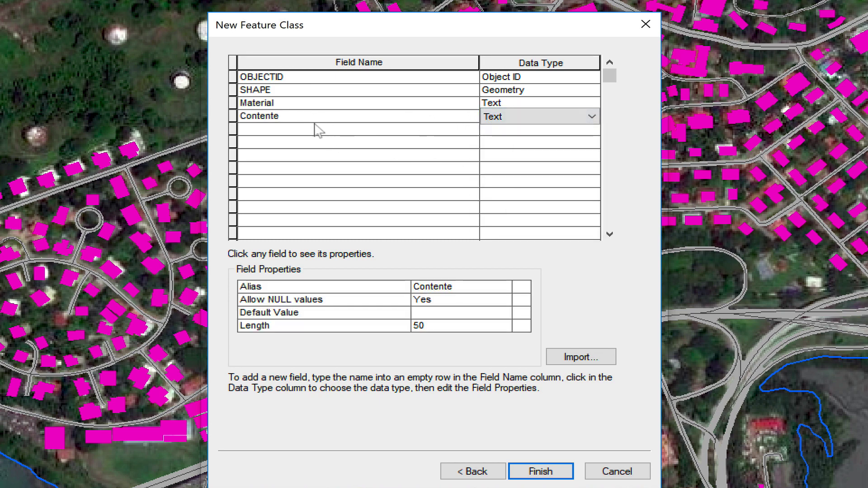
{"action": "left_click", "coordinate": [314, 120]}
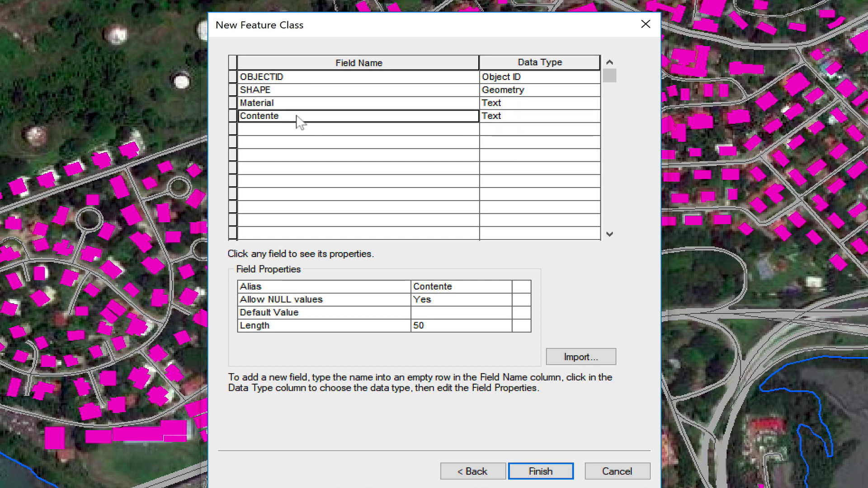
{"action": "left_click", "coordinate": [280, 116]}
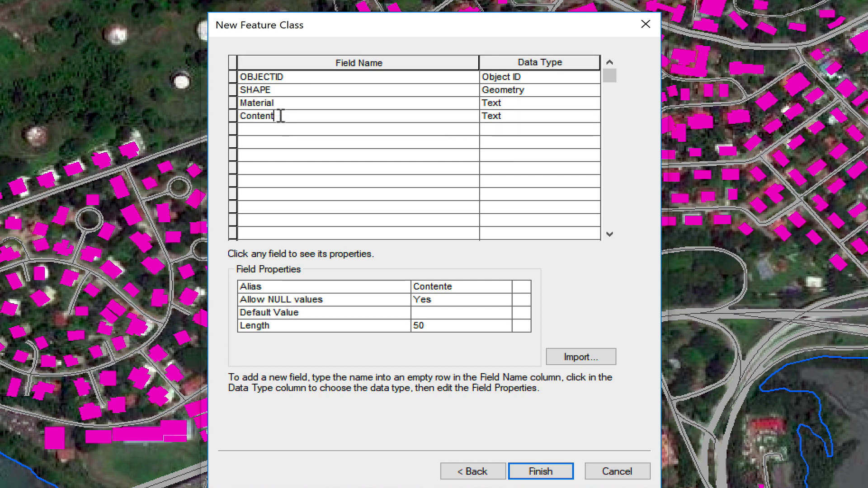
{"action": "key", "text": "Tab"}
Add a field named InService with the Short Integer data type below the Content field.
{"action": "left_click", "coordinate": [295, 133]}
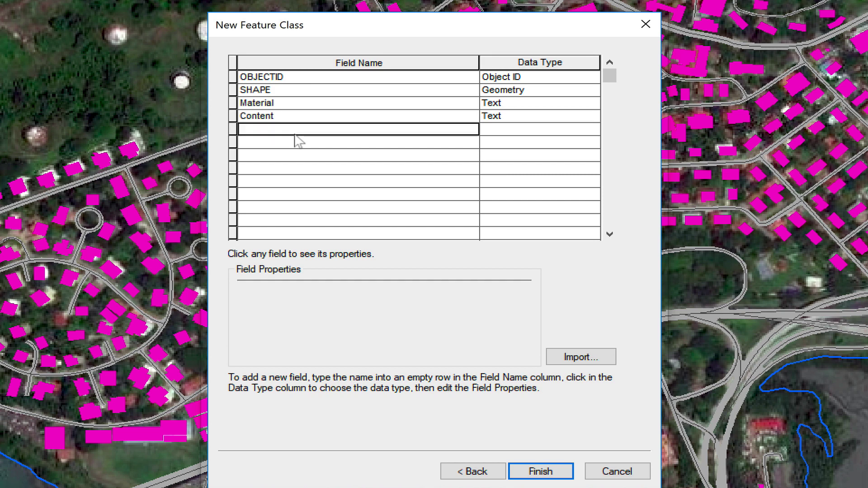
{"action": "left_click", "coordinate": [295, 134]}
{"action": "type", "text": "InService"}
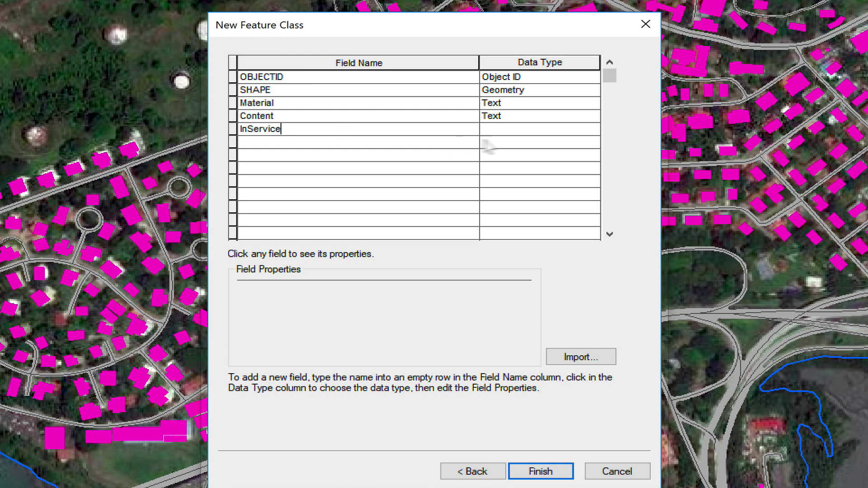
{"action": "left_click", "coordinate": [548, 131]}
{"action": "left_click", "coordinate": [548, 131]}
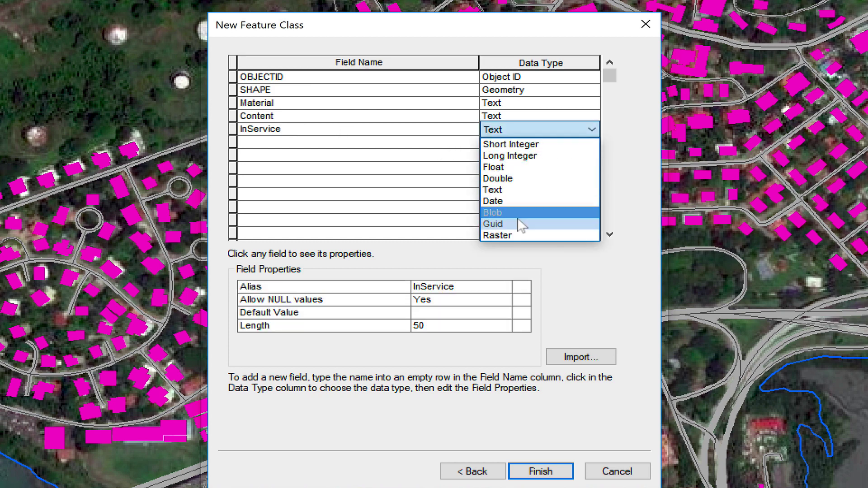
{"action": "left_click", "coordinate": [507, 145]}
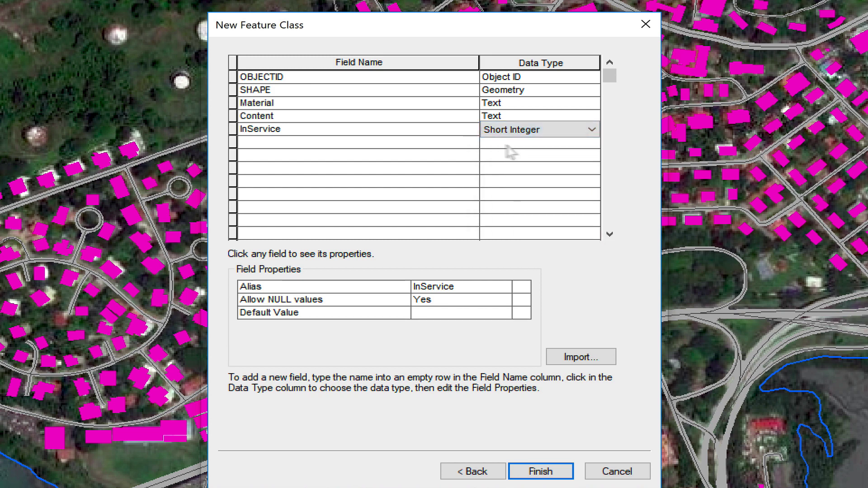
Add a field named Code with the Text data type and finish creating the tanks feature class.
{"action": "left_click", "coordinate": [414, 144]}
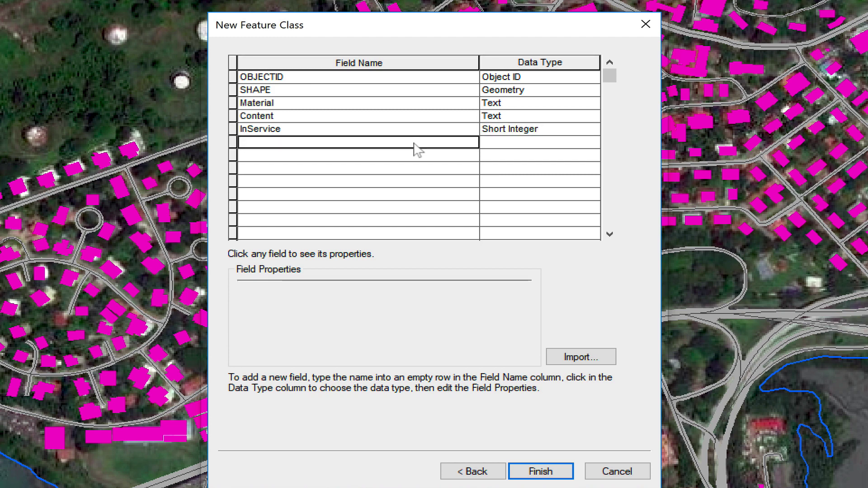
{"action": "type", "text": "Code"}
{"action": "key", "text": "Return"}
{"action": "left_click", "coordinate": [517, 144]}
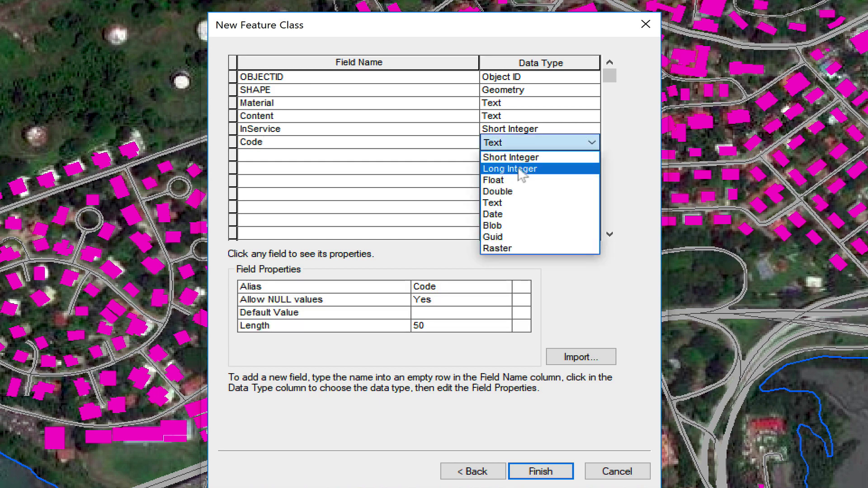
{"action": "left_click", "coordinate": [514, 206]}
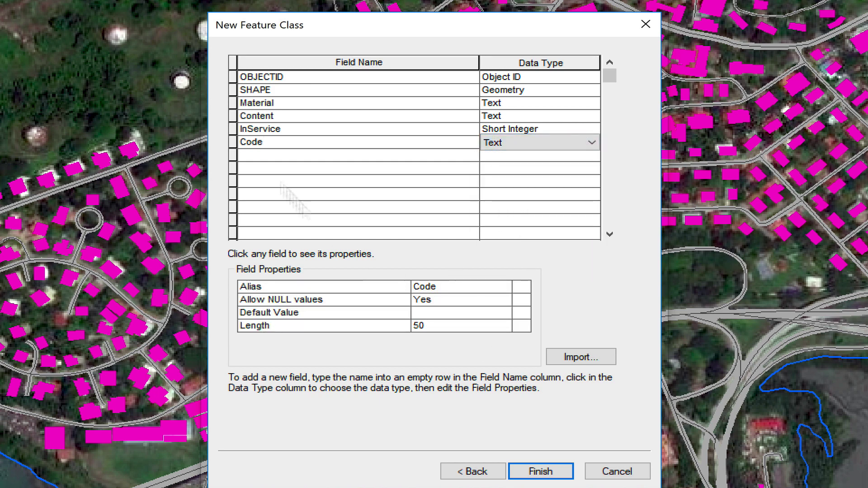
{"action": "left_click", "coordinate": [270, 155]}
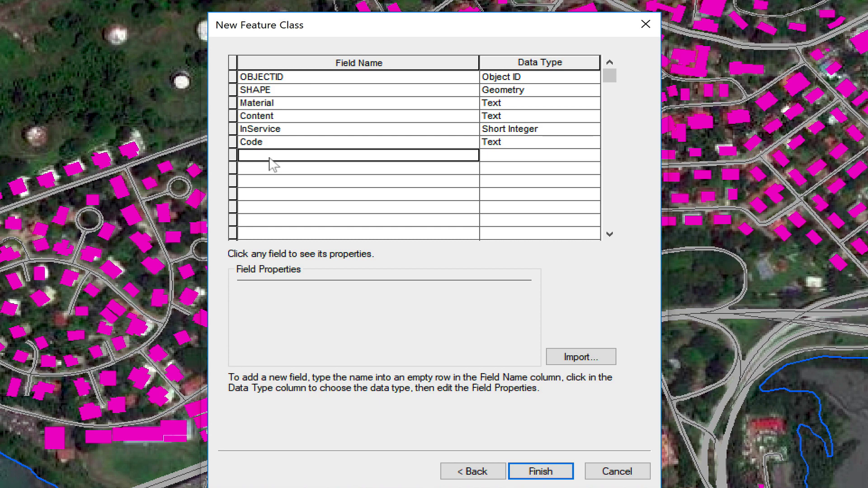
{"action": "left_click", "coordinate": [547, 474]}
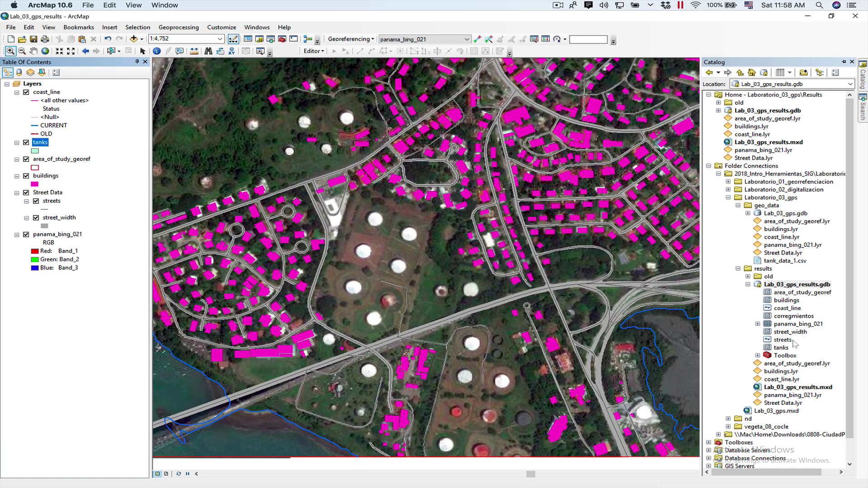
Add the tanks feature class to the map and start an edit session on the tanks layer's geodatabase.
{"action": "left_click", "coordinate": [782, 348]}
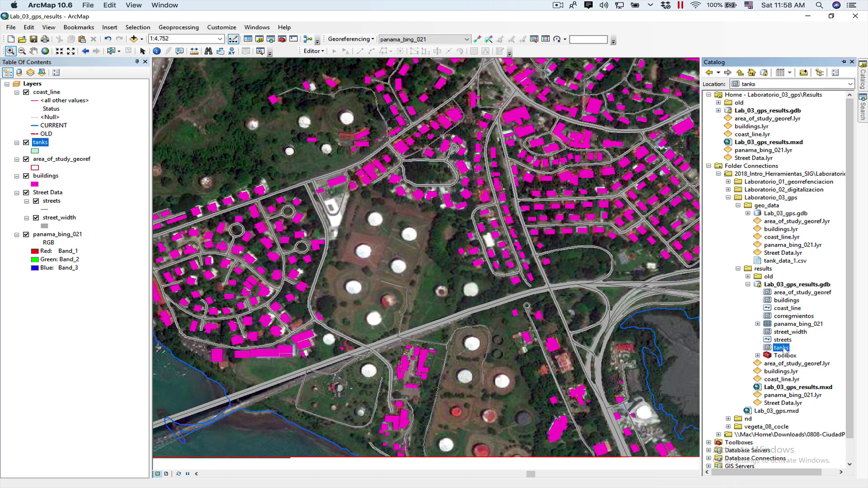
{"action": "left_click_drag", "start_coordinate": [782, 348], "coordinate": [71, 88]}
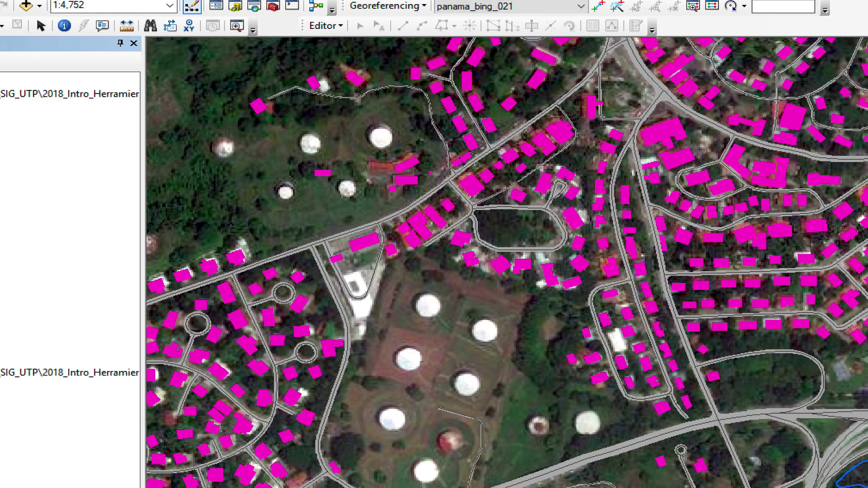
{"action": "left_click", "coordinate": [336, 27]}
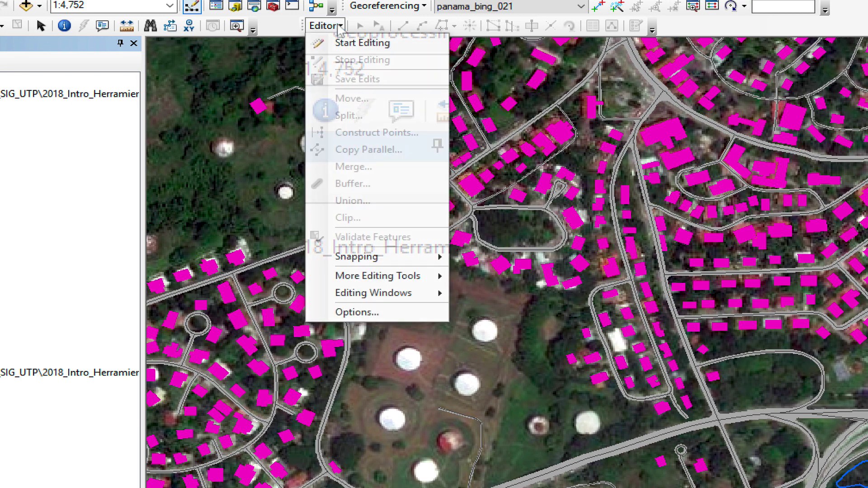
{"action": "left_click", "coordinate": [360, 44]}
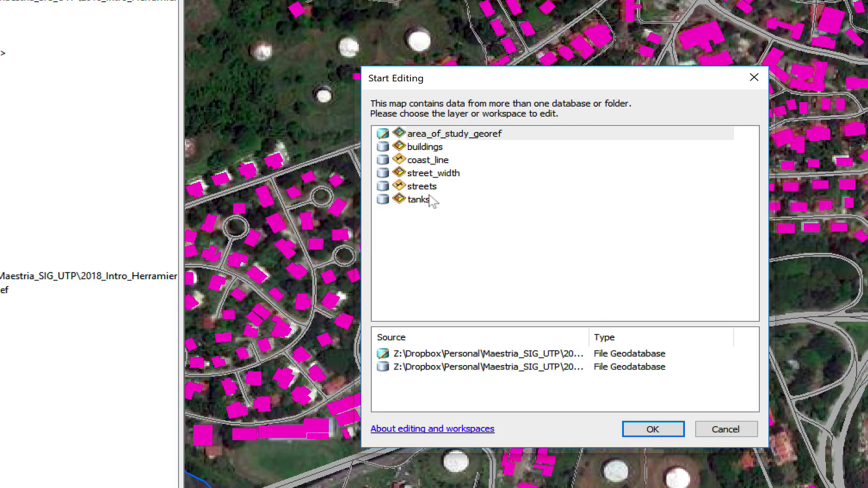
{"action": "left_click", "coordinate": [390, 298]}
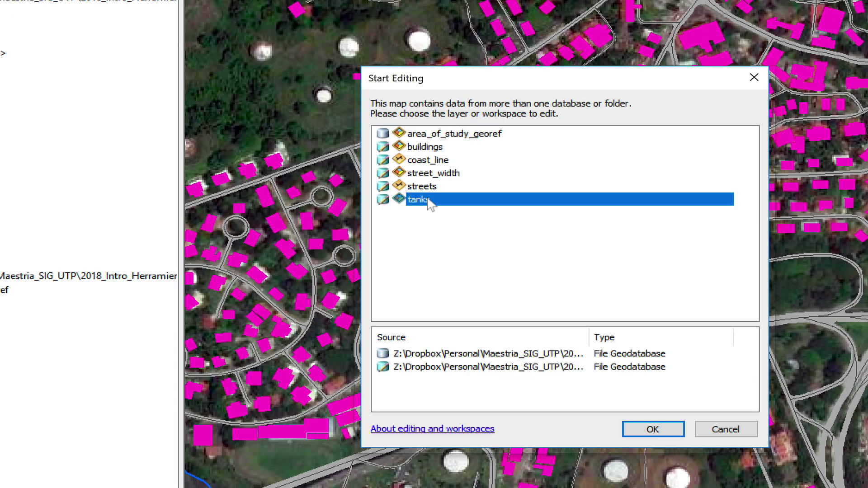
{"action": "left_click", "coordinate": [653, 431]}
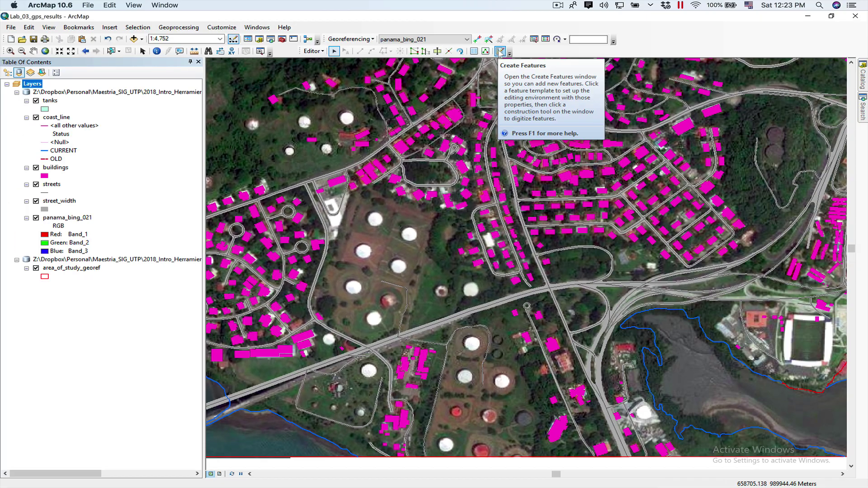
Using the tanks feature template and the Circle construction tool, digitize the westernmost storage tank of the northwestern group.
{"action": "left_click", "coordinate": [500, 52]}
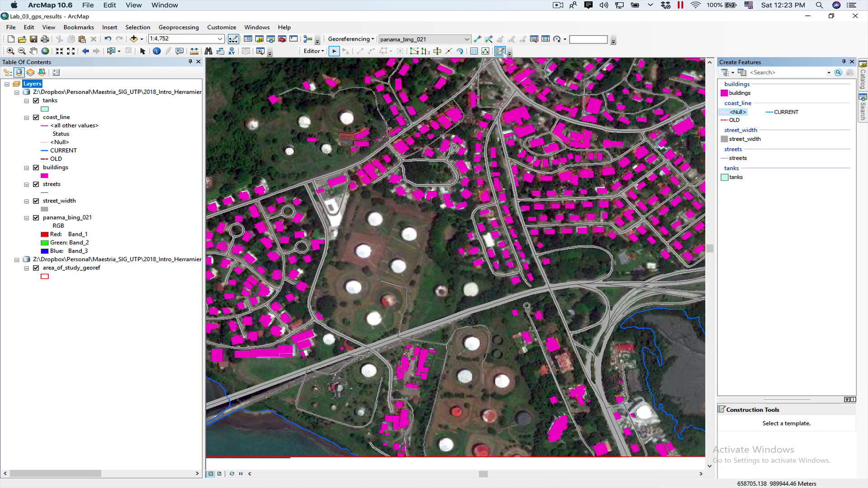
{"action": "left_click", "coordinate": [736, 178]}
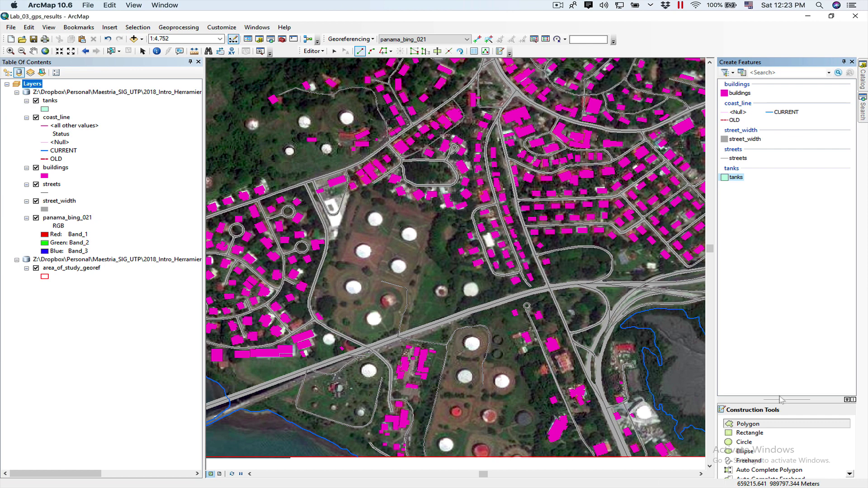
{"action": "left_click_drag", "start_coordinate": [780, 399], "coordinate": [777, 321]}
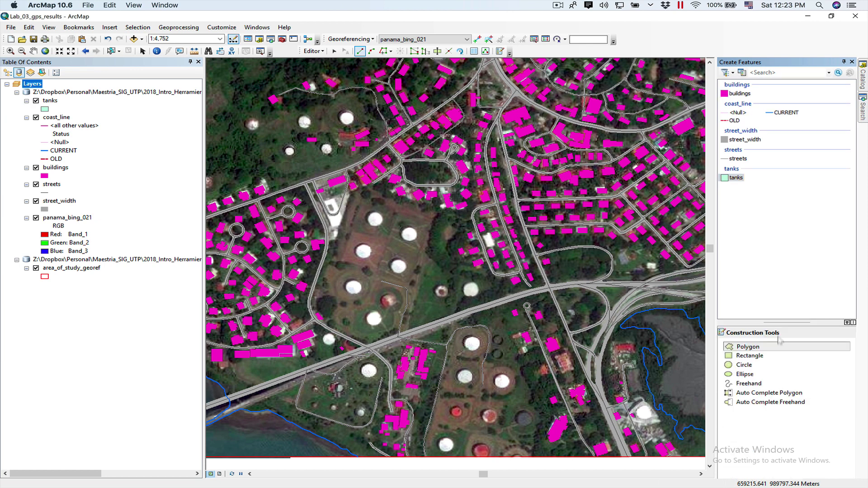
{"action": "left_click", "coordinate": [748, 366]}
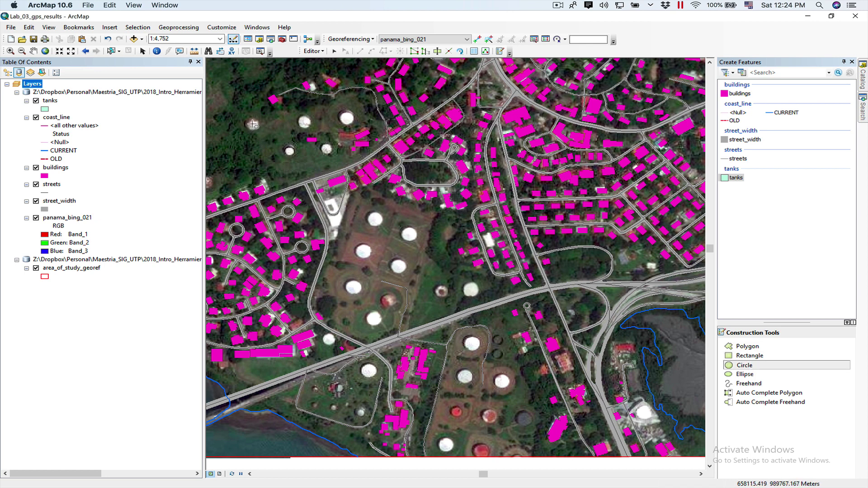
{"action": "left_click", "coordinate": [252, 125]}
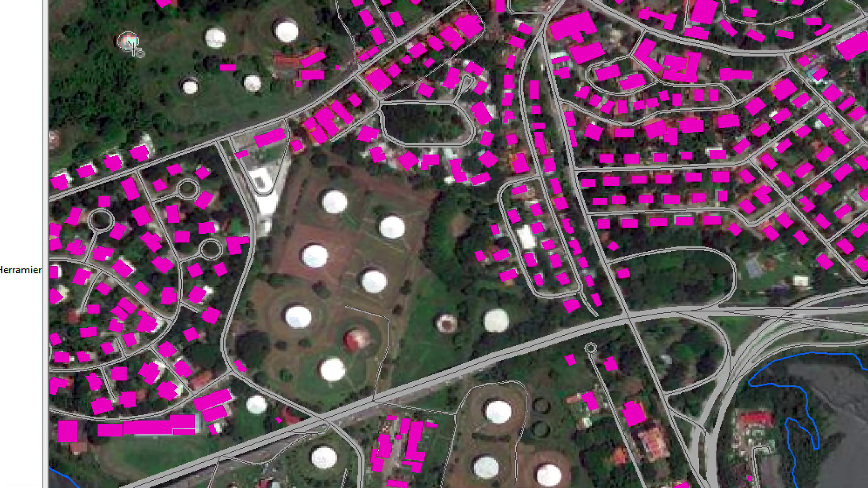
{"action": "left_click", "coordinate": [131, 45]}
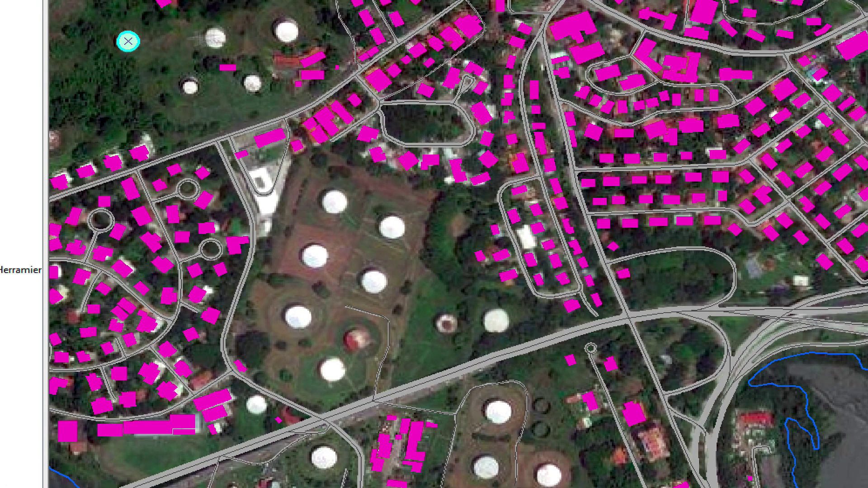
Digitize the other four tanks of the northwestern group as circles from centre to rim and save the edits.
{"action": "left_click", "coordinate": [216, 39]}
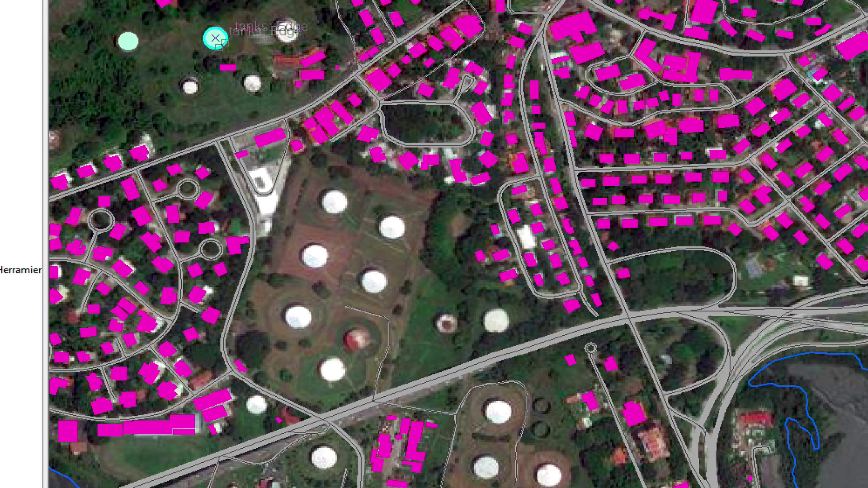
{"action": "left_click", "coordinate": [292, 42]}
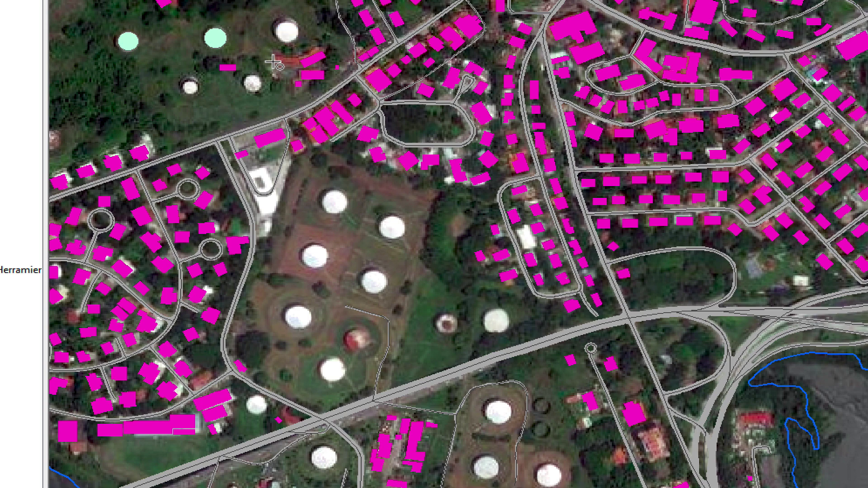
{"action": "left_click", "coordinate": [286, 33]}
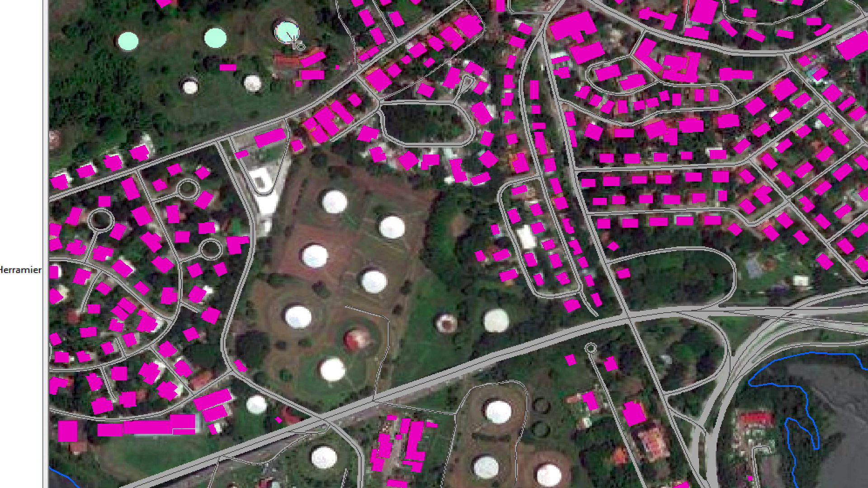
{"action": "left_click", "coordinate": [293, 43]}
{"action": "left_click", "coordinate": [252, 84]}
{"action": "left_click", "coordinate": [259, 91]}
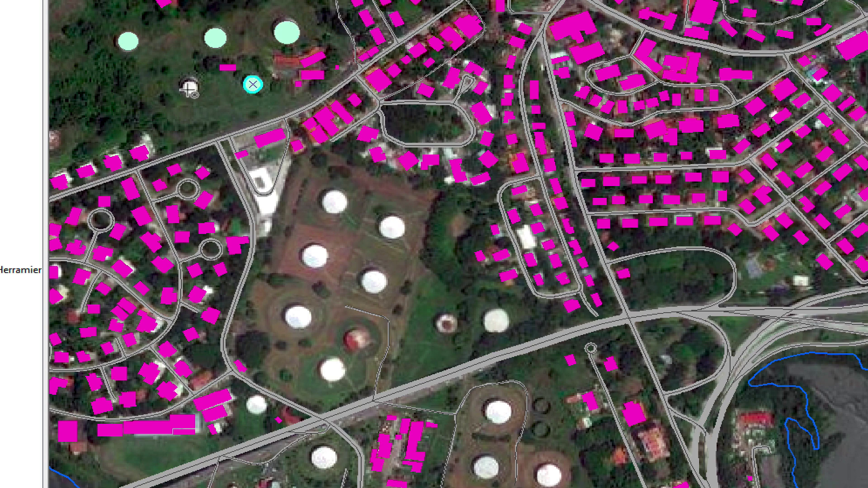
{"action": "left_click", "coordinate": [190, 86]}
{"action": "left_click", "coordinate": [193, 94]}
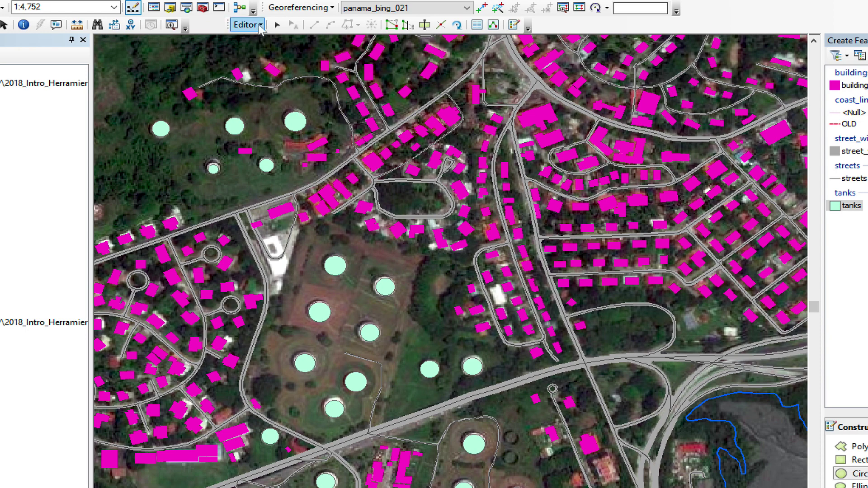
{"action": "left_click", "coordinate": [260, 26]}
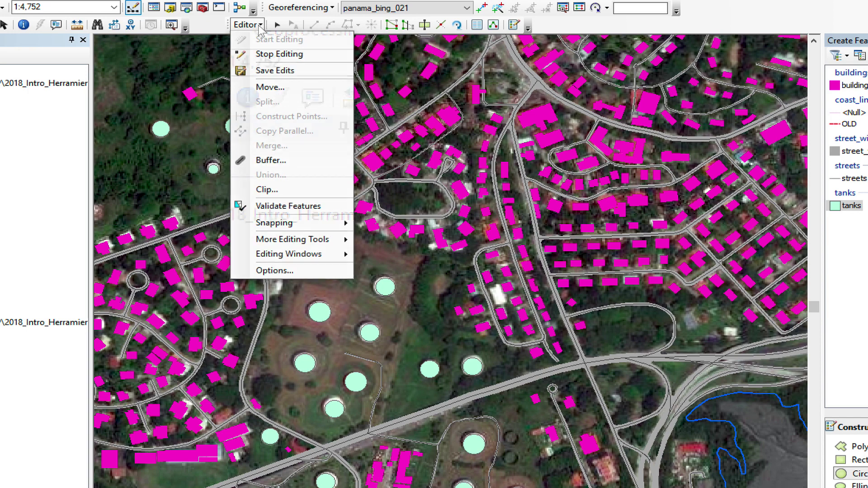
{"action": "left_click", "coordinate": [292, 71]}
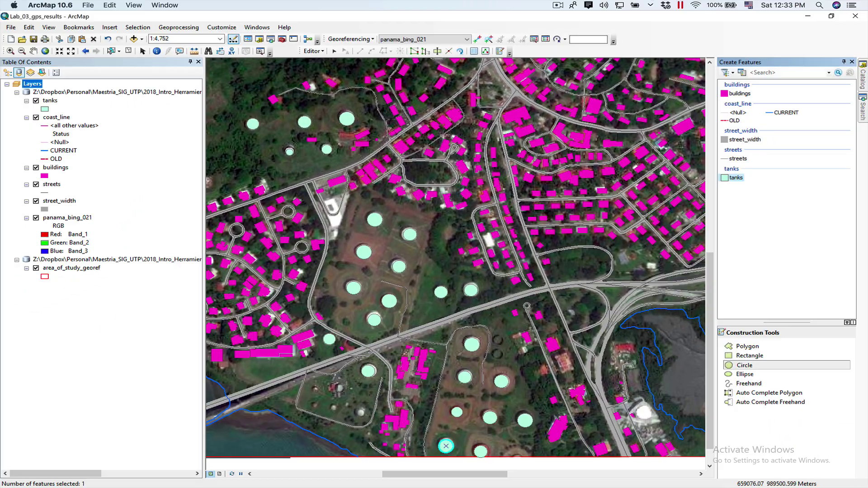
Choose the buildings feature template and zoom in on the unmapped red-roofed building between the access road and the highway.
{"action": "left_click", "coordinate": [741, 93]}
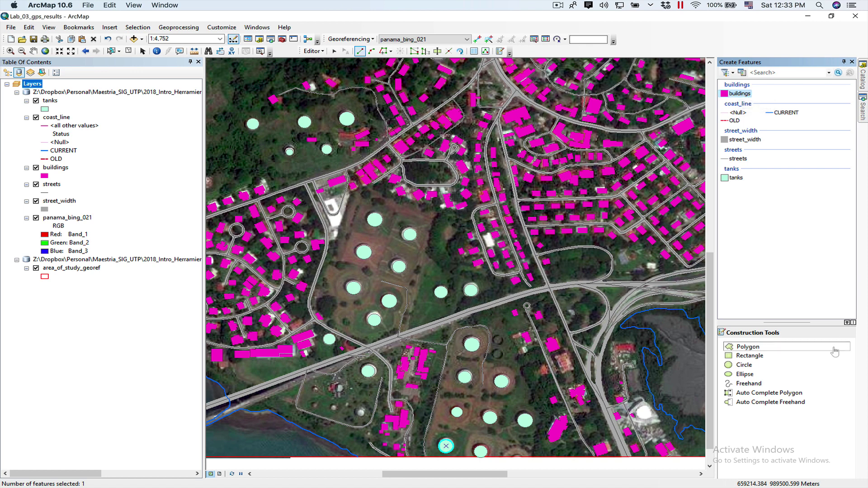
{"action": "left_click", "coordinate": [768, 360]}
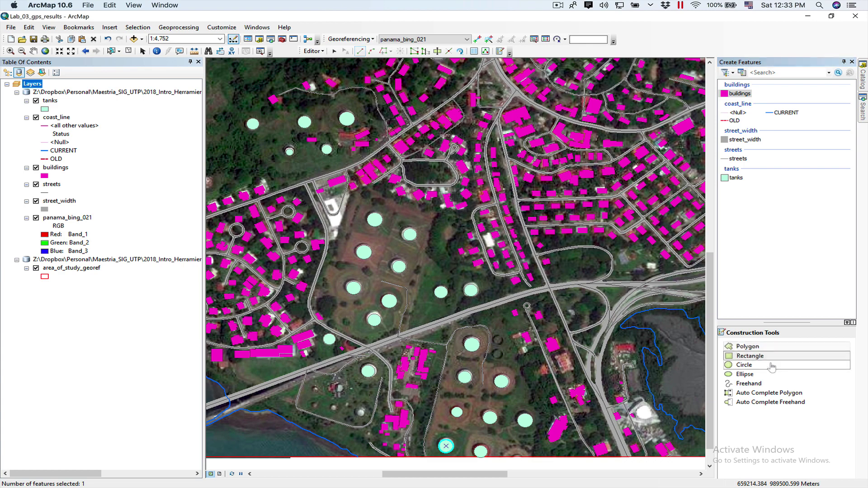
{"action": "left_click", "coordinate": [10, 51]}
{"action": "scroll", "coordinate": [518, 312], "scroll_direction": "up", "scroll_amount": 2}
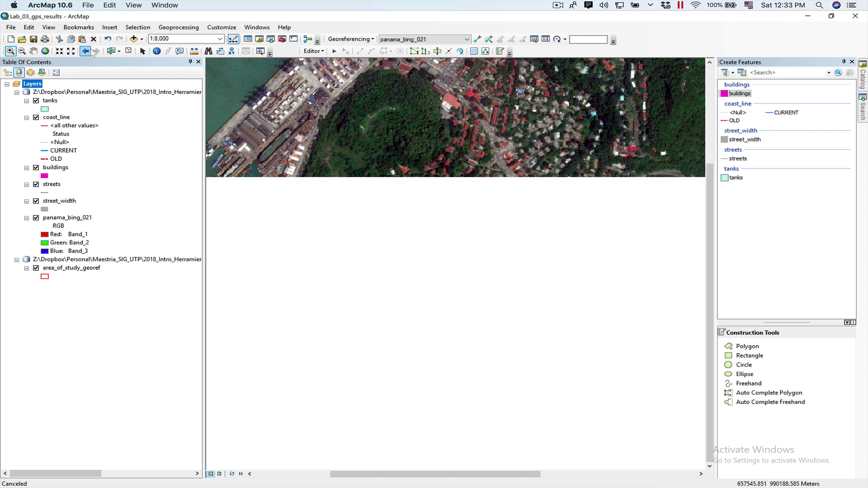
{"action": "left_click", "coordinate": [86, 51]}
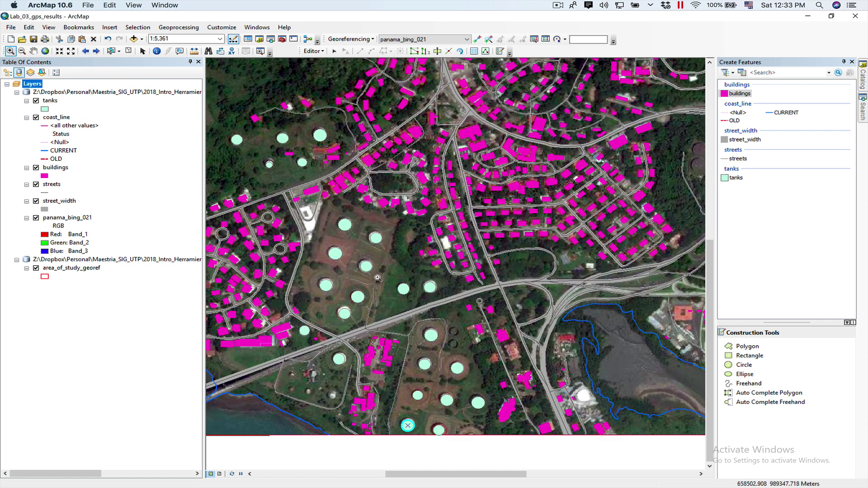
{"action": "left_click_drag", "start_coordinate": [452, 291], "coordinate": [550, 376]}
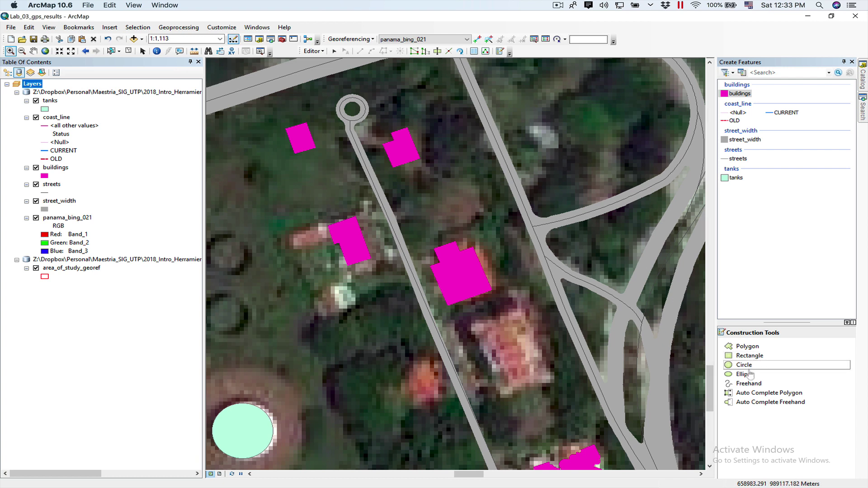
Digitize the red-roofed building as a four-corner polygon, finish the sketch, and delete that polygon again.
{"action": "left_click", "coordinate": [750, 348]}
{"action": "left_click", "coordinate": [466, 325]}
{"action": "left_click", "coordinate": [498, 401]}
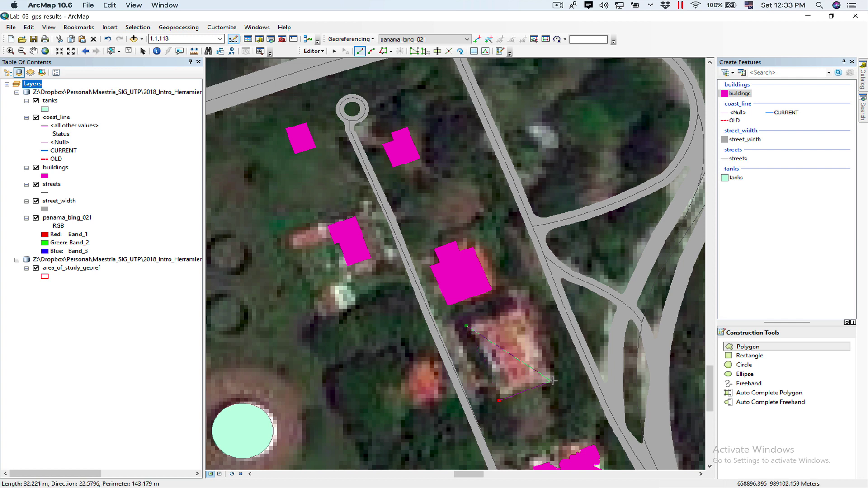
{"action": "left_click", "coordinate": [556, 380]}
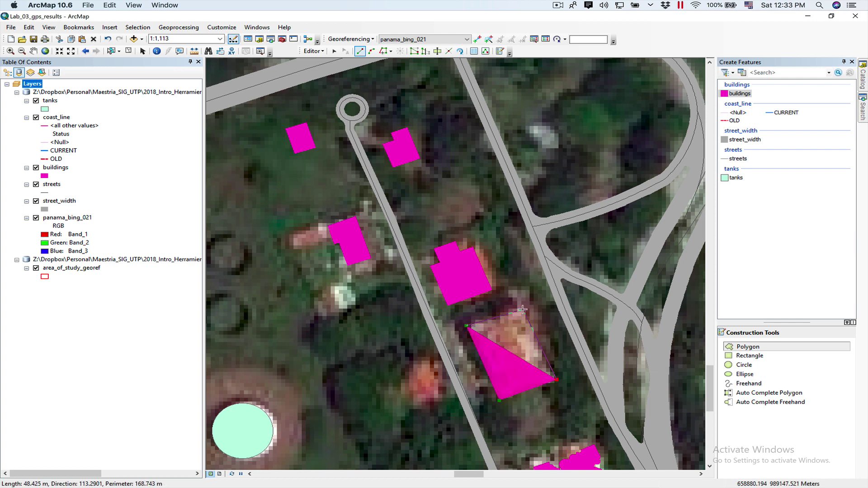
{"action": "left_click", "coordinate": [522, 309]}
{"action": "right_click", "coordinate": [522, 309]}
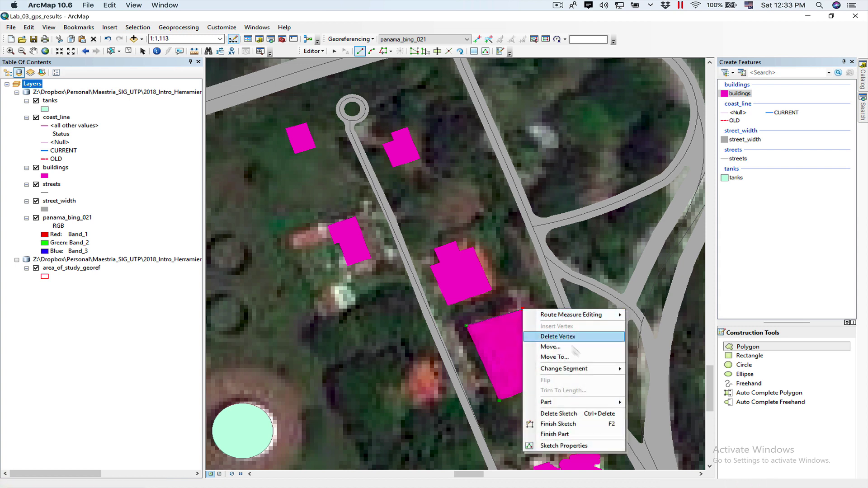
{"action": "mouse_move", "coordinate": [576, 409]}
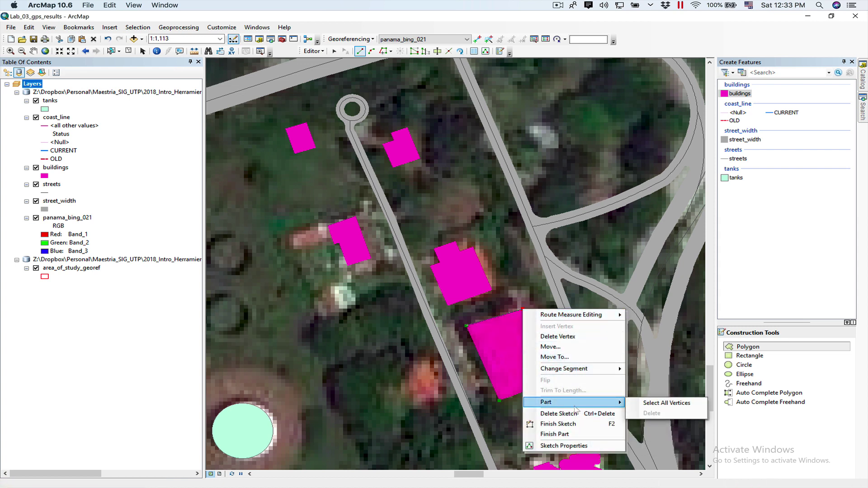
{"action": "left_click", "coordinate": [579, 424]}
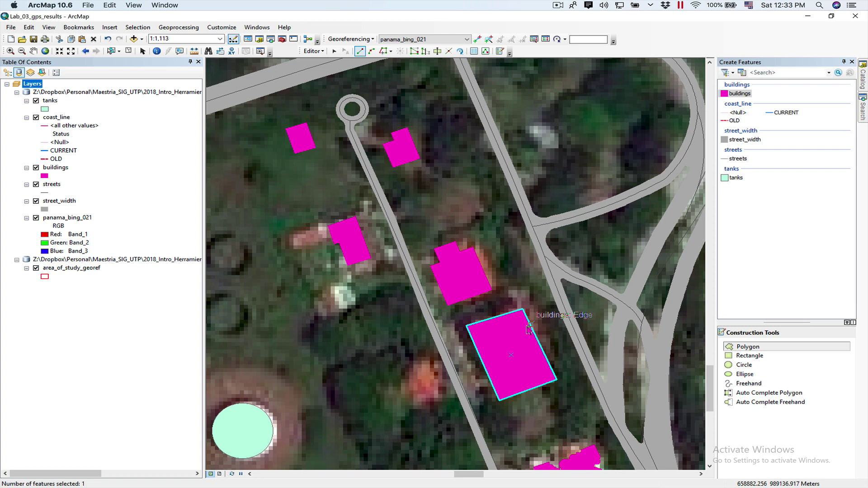
{"action": "key", "text": "Delete"}
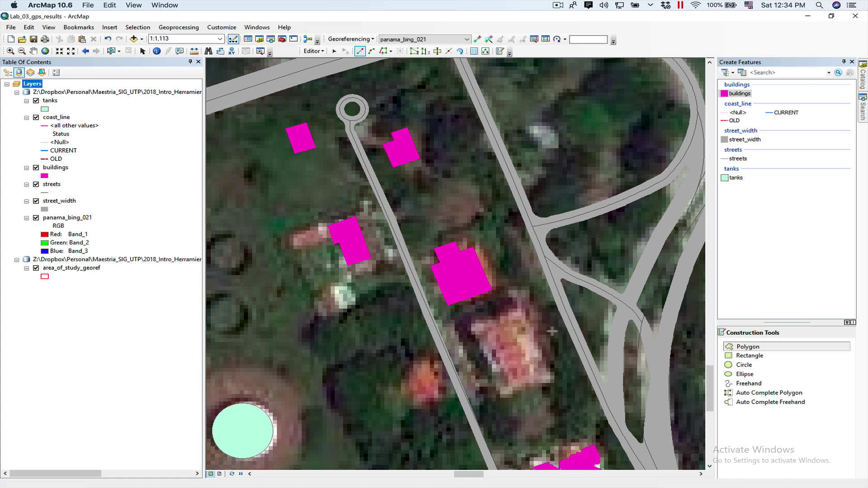
Digitize the red-roofed building with the Rectangle construction tool, aligned to its roof and about 35.5 m by 51.2 m.
{"action": "left_click", "coordinate": [748, 355]}
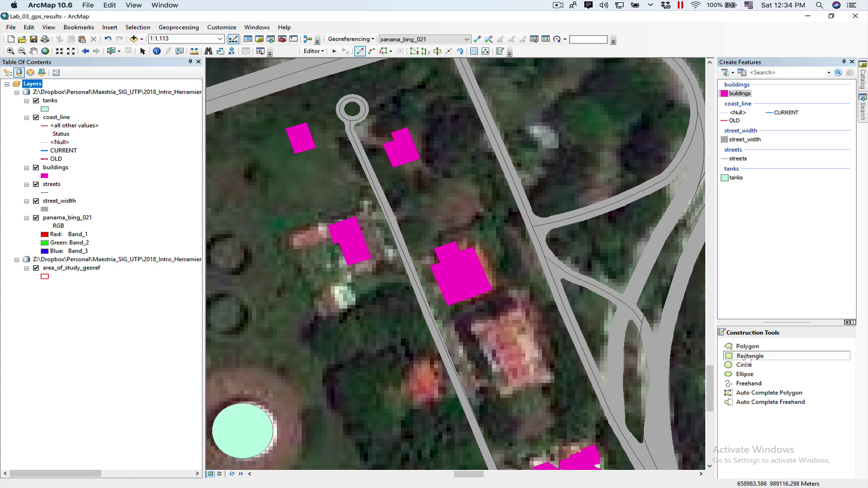
{"action": "left_click", "coordinate": [470, 327]}
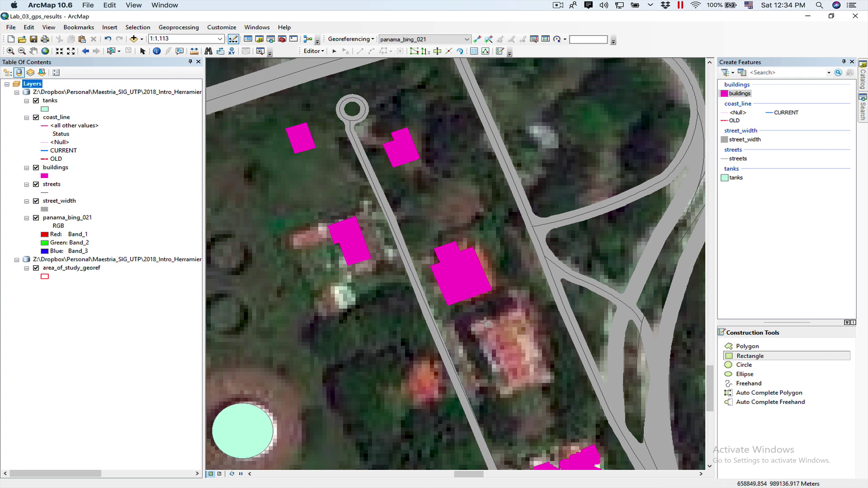
{"action": "left_click", "coordinate": [521, 308]}
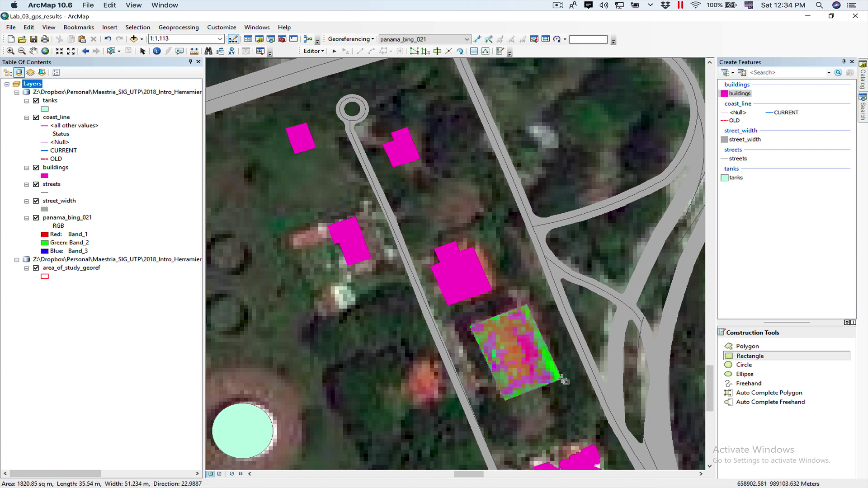
{"action": "left_click", "coordinate": [561, 378]}
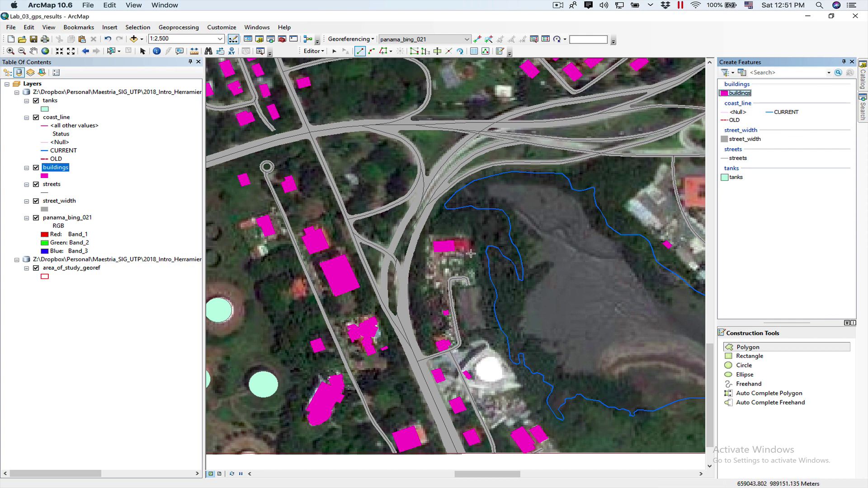
Digitize the uncovered eastern part of the red-roofed building with Auto Complete Polygon, adjoining the existing building rectangle, and finish the sketch.
{"action": "left_click", "coordinate": [748, 395]}
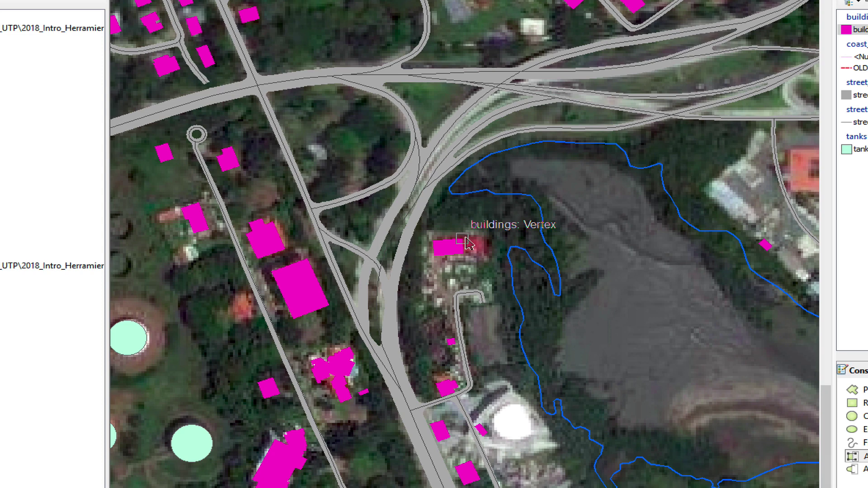
{"action": "left_click", "coordinate": [462, 238]}
{"action": "left_click", "coordinate": [485, 235]}
{"action": "left_click", "coordinate": [487, 262]}
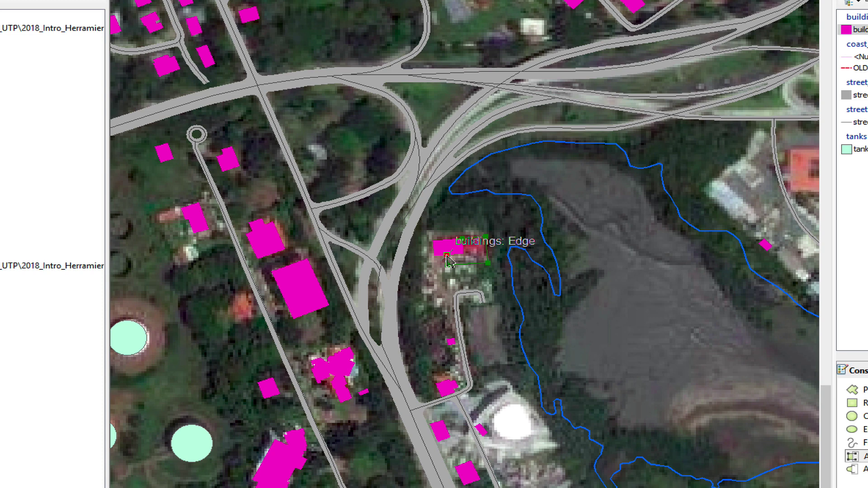
{"action": "right_click", "coordinate": [448, 257]}
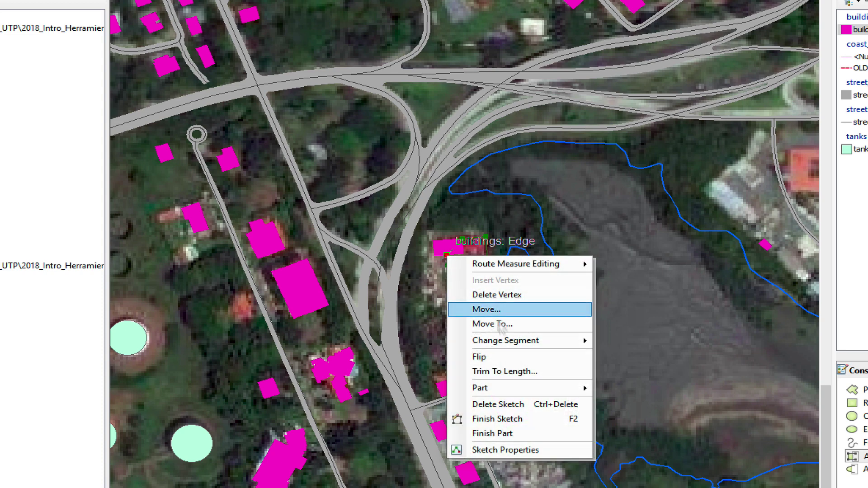
{"action": "left_click", "coordinate": [527, 425]}
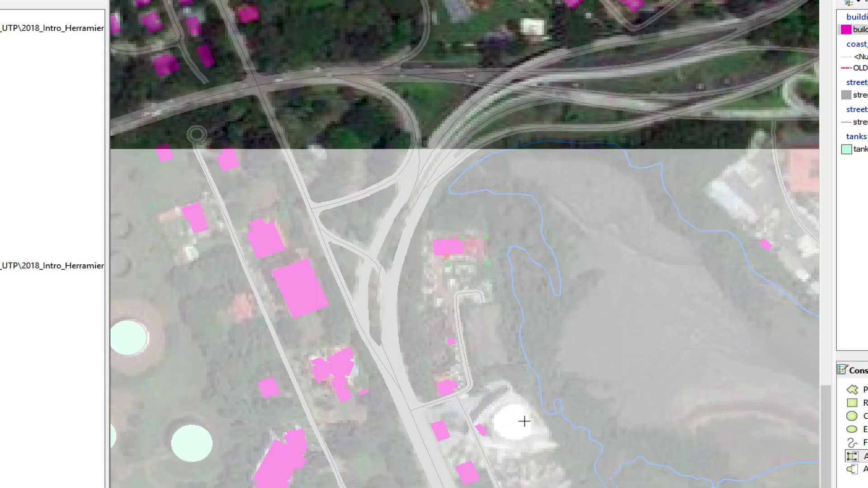
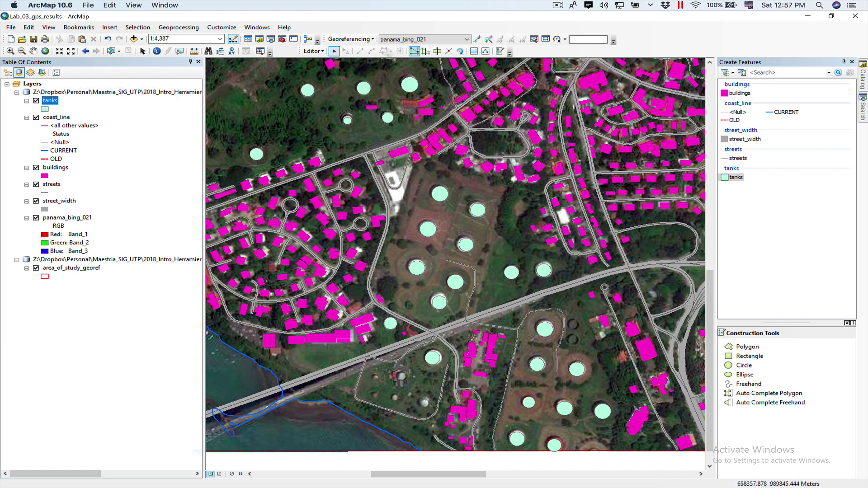
Select the six tanks of the northwestern group together and open the attribute table of the tanks layer.
{"action": "left_click", "coordinate": [306, 90]}
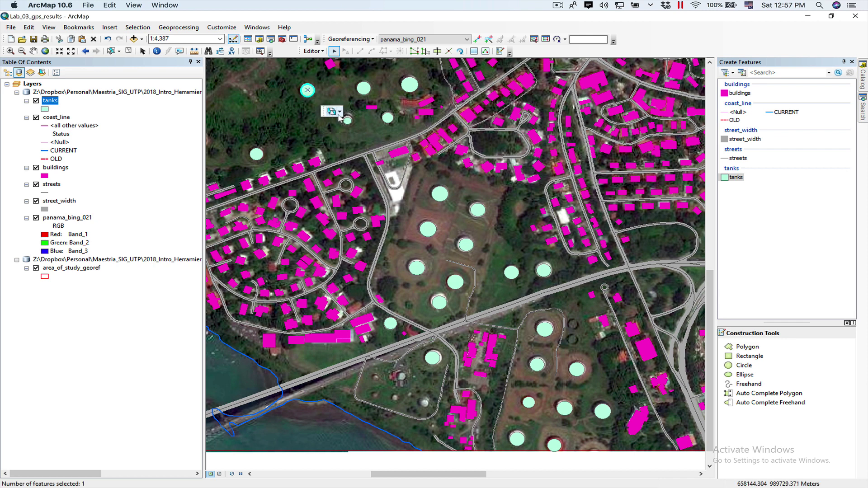
{"action": "left_click", "coordinate": [363, 88], "text": "shift"}
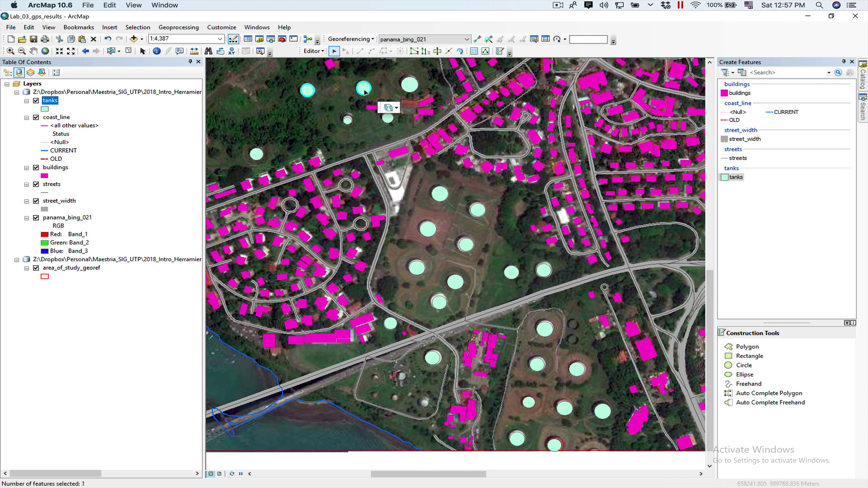
{"action": "left_click", "coordinate": [409, 84], "text": "shift"}
{"action": "left_click", "coordinate": [388, 119], "text": "shift"}
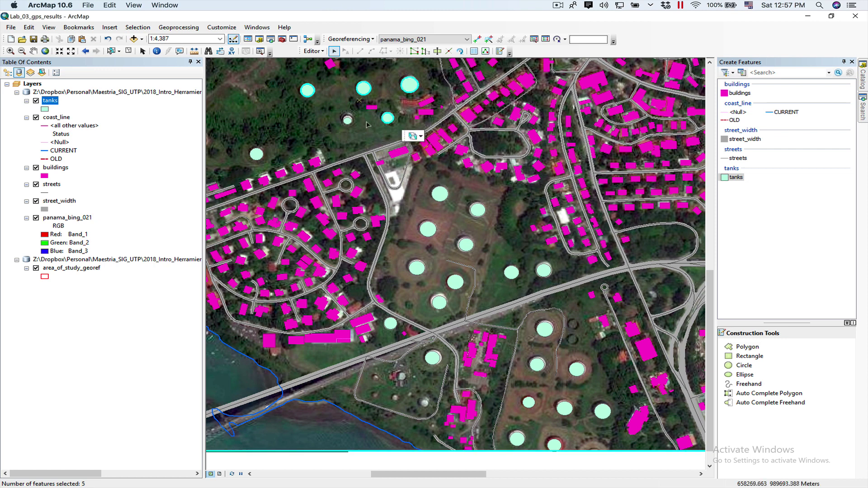
{"action": "left_click", "coordinate": [347, 120], "text": "shift"}
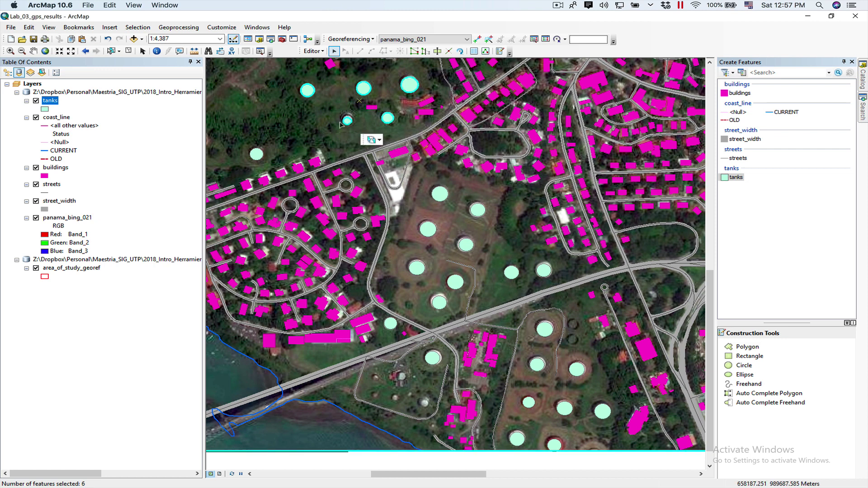
{"action": "left_click", "coordinate": [256, 154], "text": "shift"}
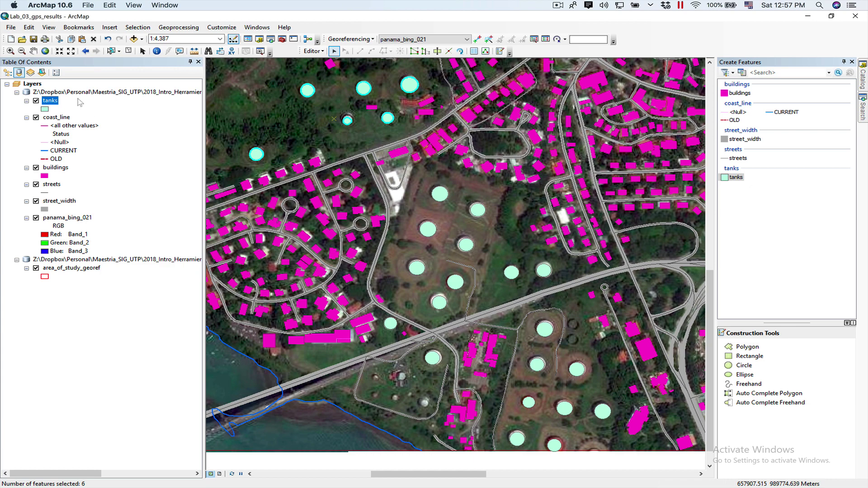
{"action": "right_click", "coordinate": [56, 105]}
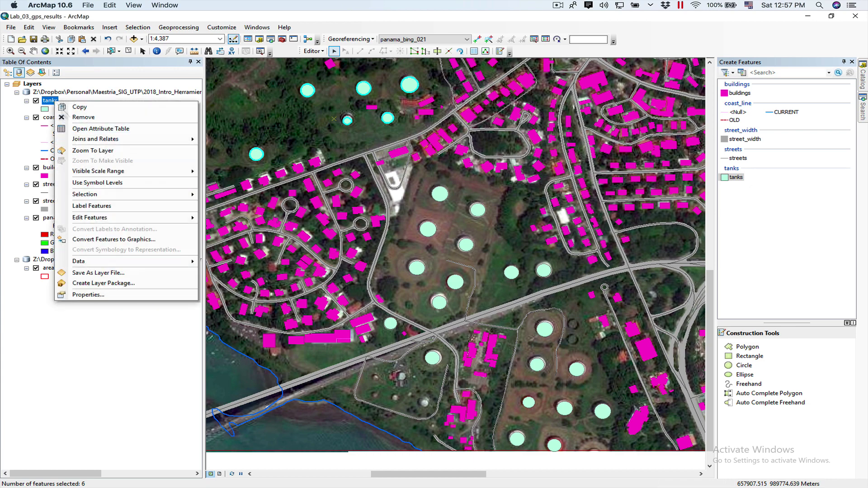
{"action": "left_click", "coordinate": [88, 129]}
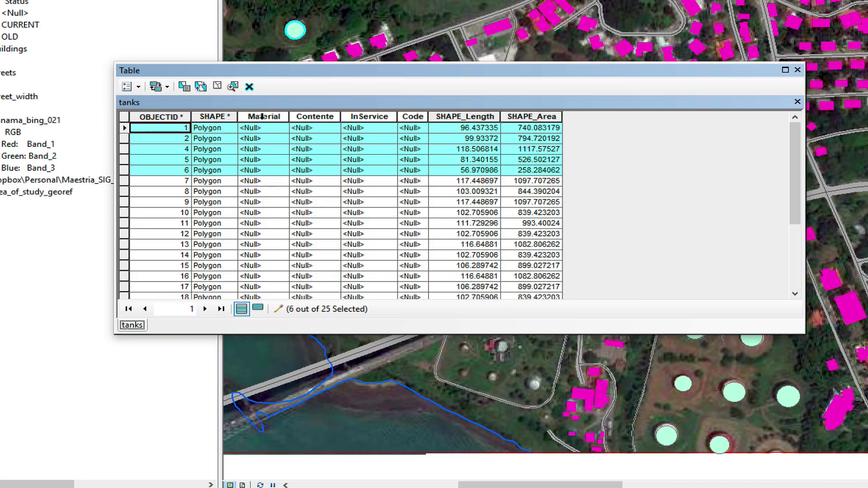
Calculate the Material field as "CONCRETE" for the selected tanks with the Field Calculator.
{"action": "right_click", "coordinate": [262, 116]}
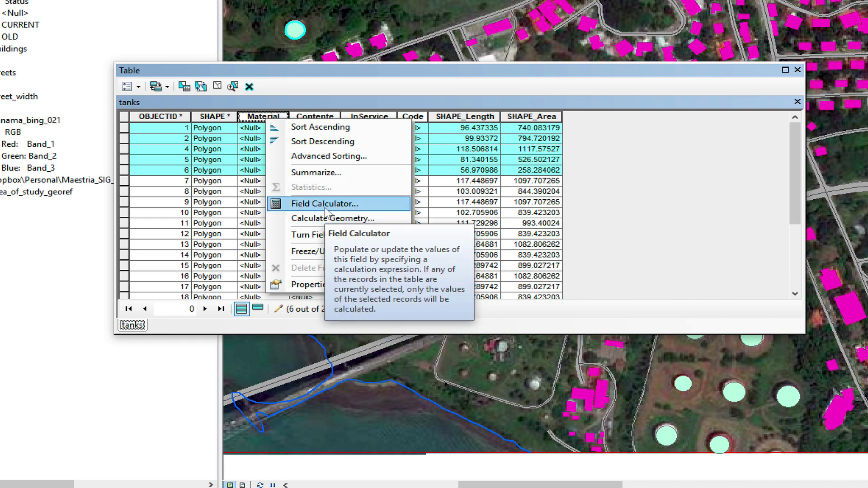
{"action": "left_click", "coordinate": [325, 207]}
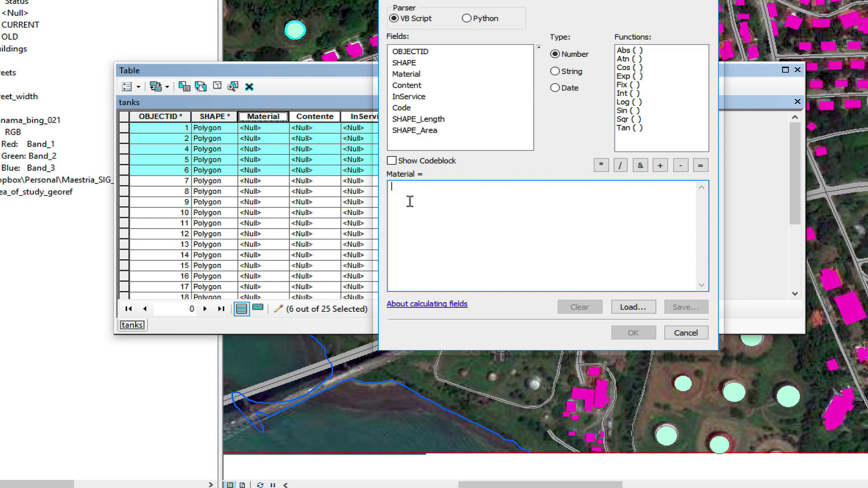
{"action": "type", "text": "\""}
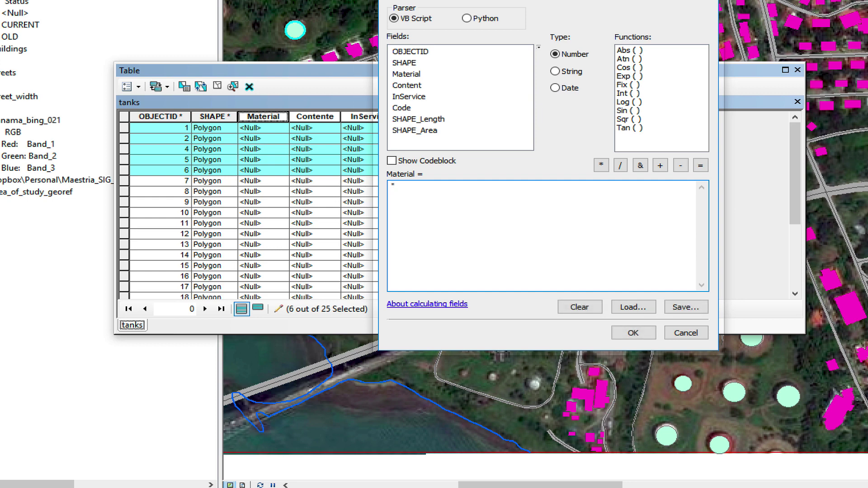
{"action": "type", "text": "CONCRETE\""}
{"action": "left_click", "coordinate": [632, 333]}
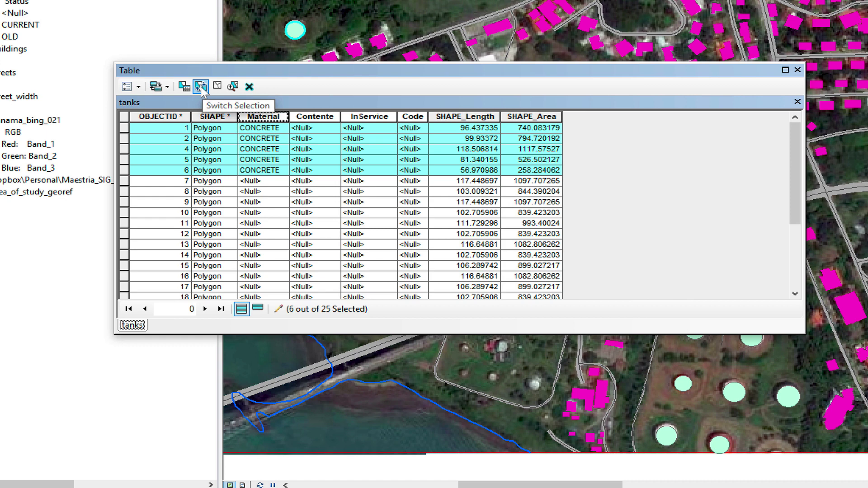
Switch the selection to the remaining tanks and calculate their Material field as "METAL" with the Field Calculator.
{"action": "left_click", "coordinate": [201, 87]}
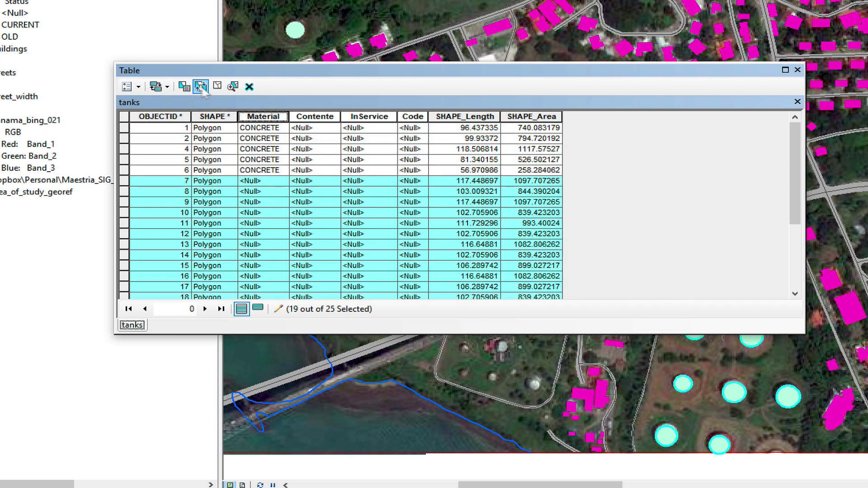
{"action": "right_click", "coordinate": [263, 116]}
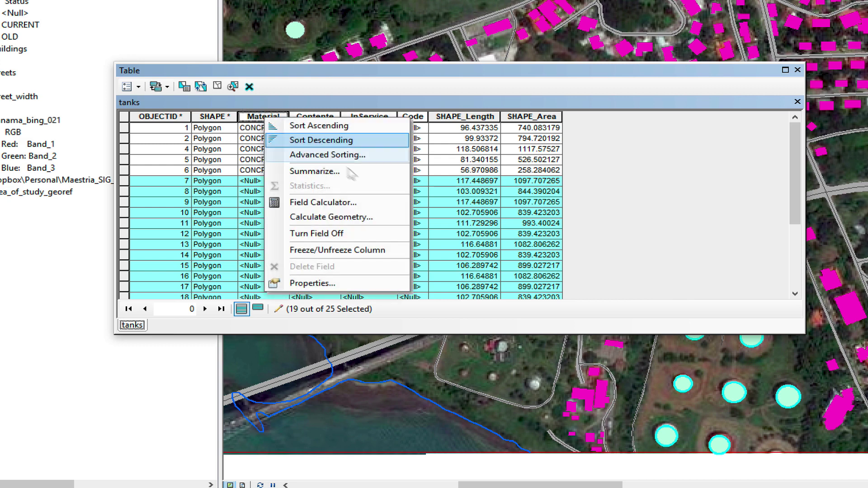
{"action": "left_click", "coordinate": [366, 207]}
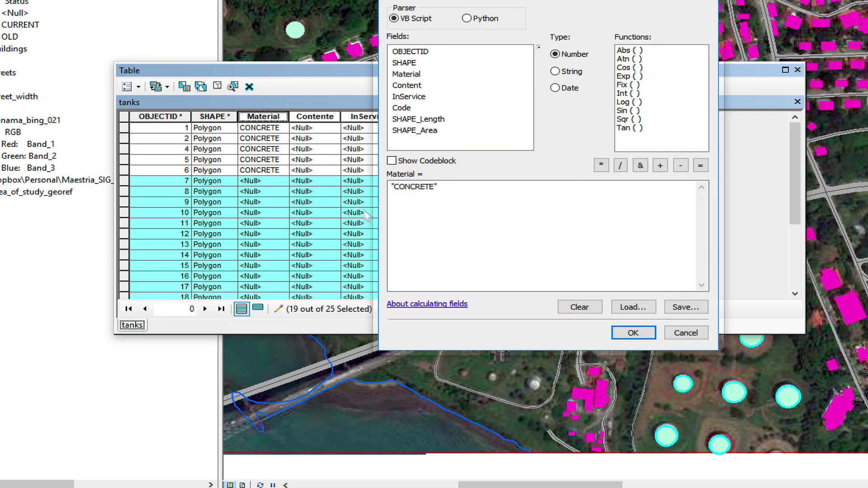
{"action": "double_click", "coordinate": [424, 187]}
{"action": "key", "text": "End"}
{"action": "key", "text": "BackSpace"}
{"action": "key", "text": "BackSpace"}
{"action": "key", "text": "BackSpace"}
{"action": "key", "text": "BackSpace"}
{"action": "key", "text": "BackSpace"}
{"action": "key", "text": "BackSpace"}
{"action": "key", "text": "BackSpace"}
{"action": "key", "text": "BackSpace"}
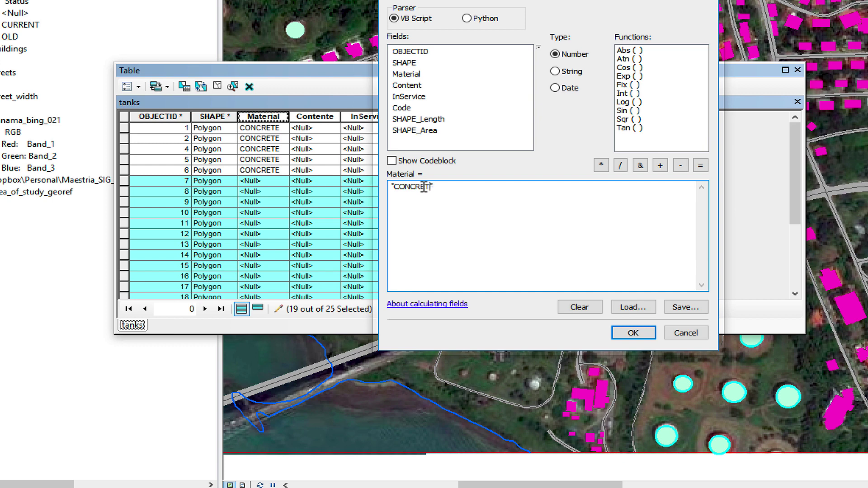
{"action": "type", "text": "METAL\""}
{"action": "left_click", "coordinate": [633, 333]}
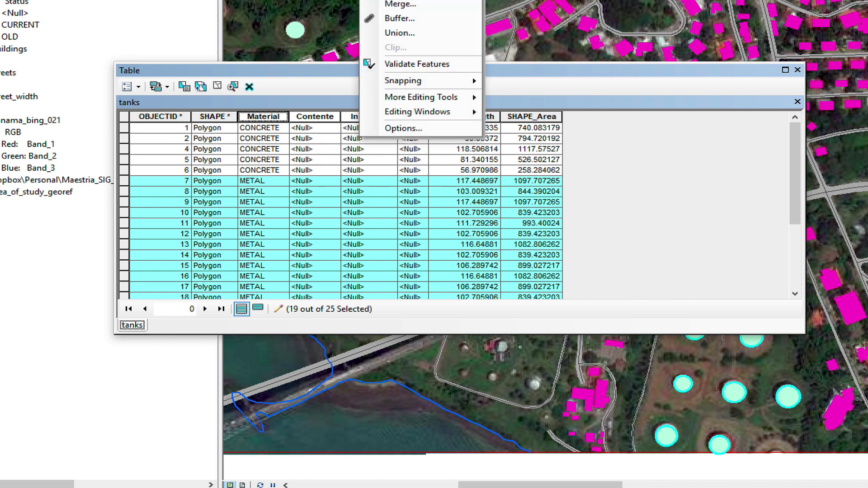
{"action": "left_click", "coordinate": [260, 127]}
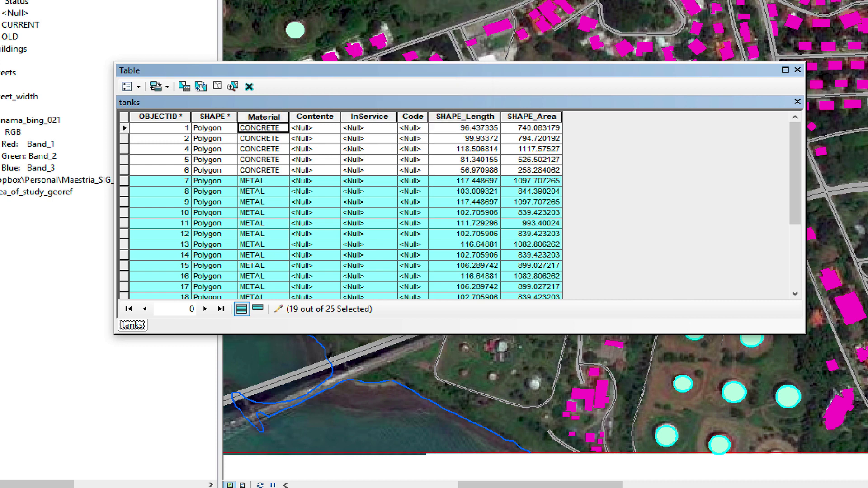